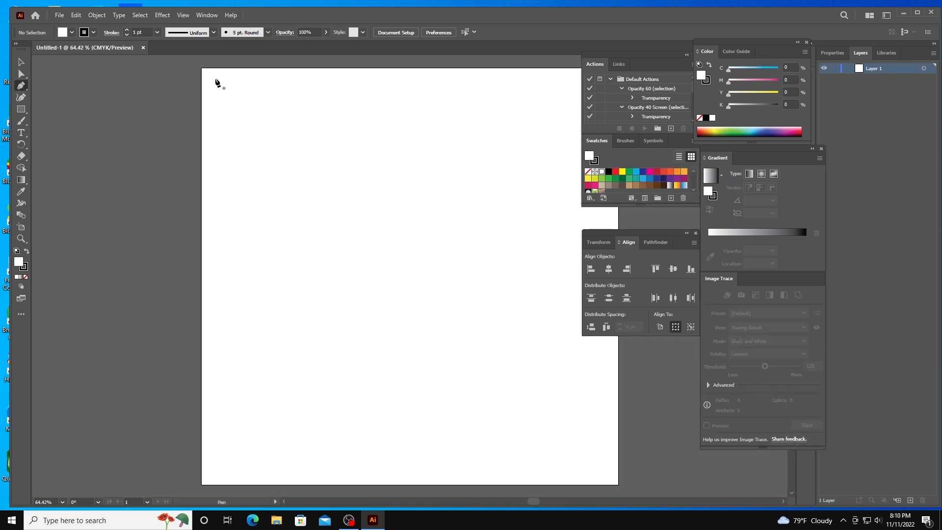
Step: Draw a small four-sided shape without a stroke near the artboard's upper-left corner, starting at about X 23 px, Y 22 px, with the Pen tool
left_click(211, 76)
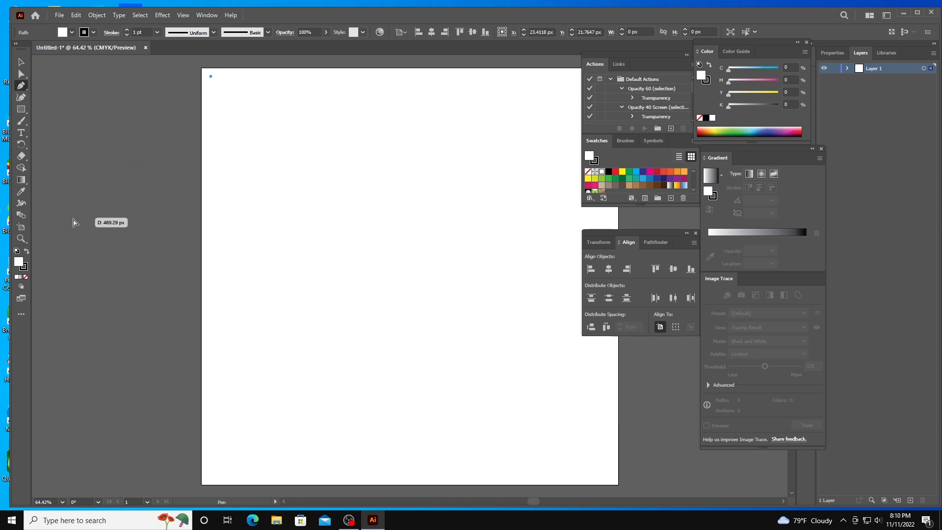
left_click(24, 267)
left_click(26, 276)
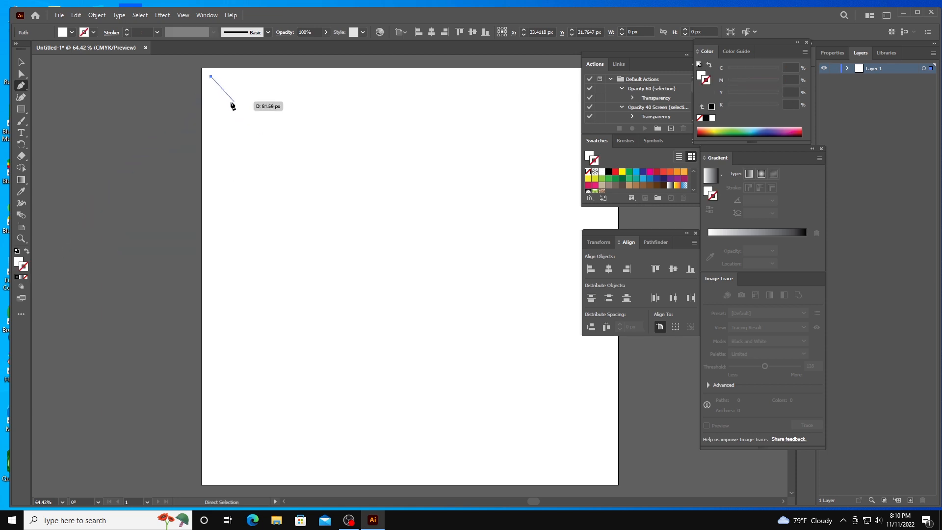
left_click(211, 93)
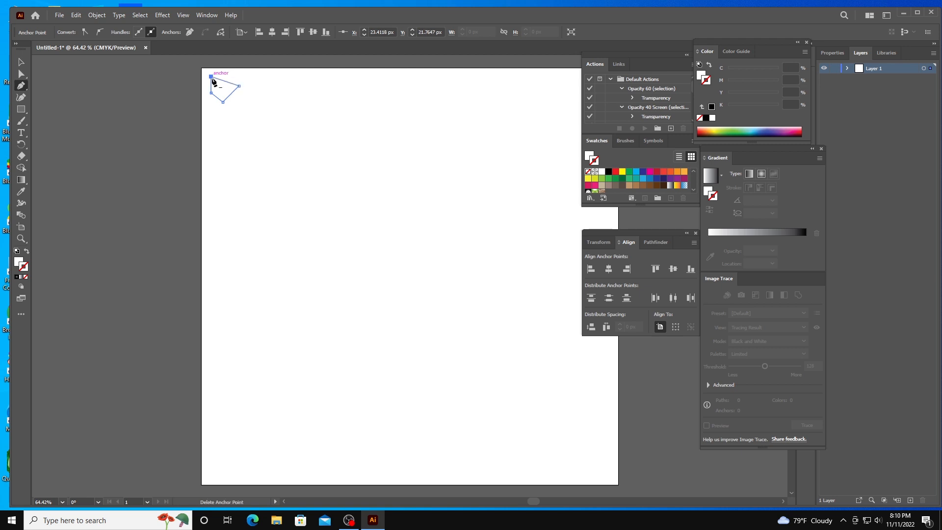
Step: Give the four-sided shape a black fill and no stroke
left_click(609, 172)
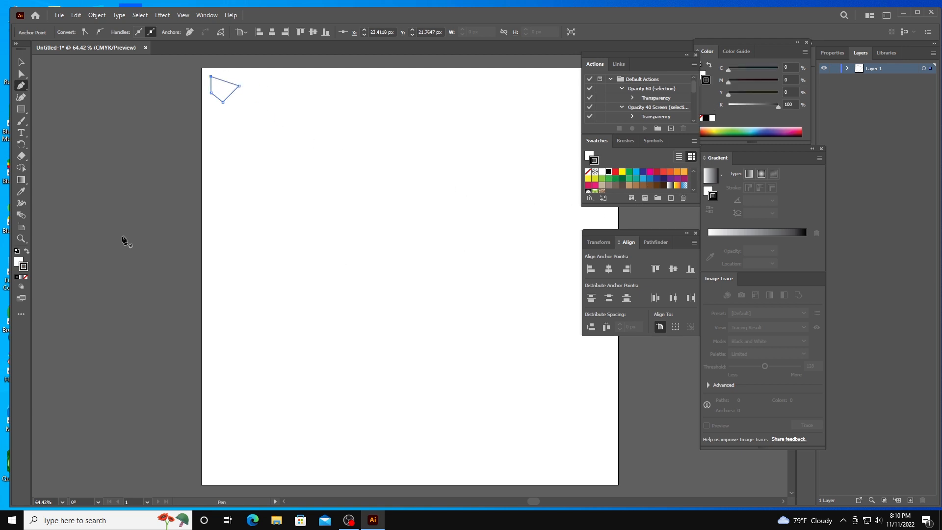
left_click(19, 261)
left_click(609, 171)
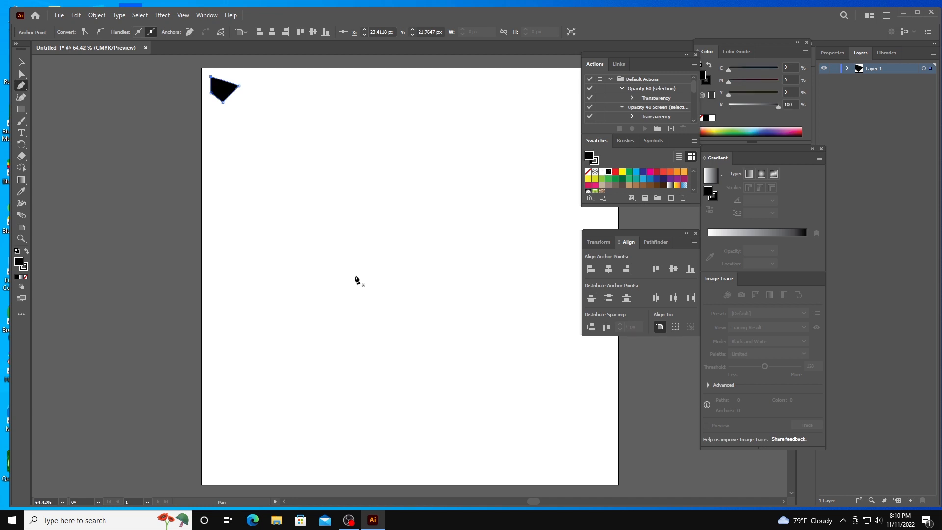
left_click(26, 277)
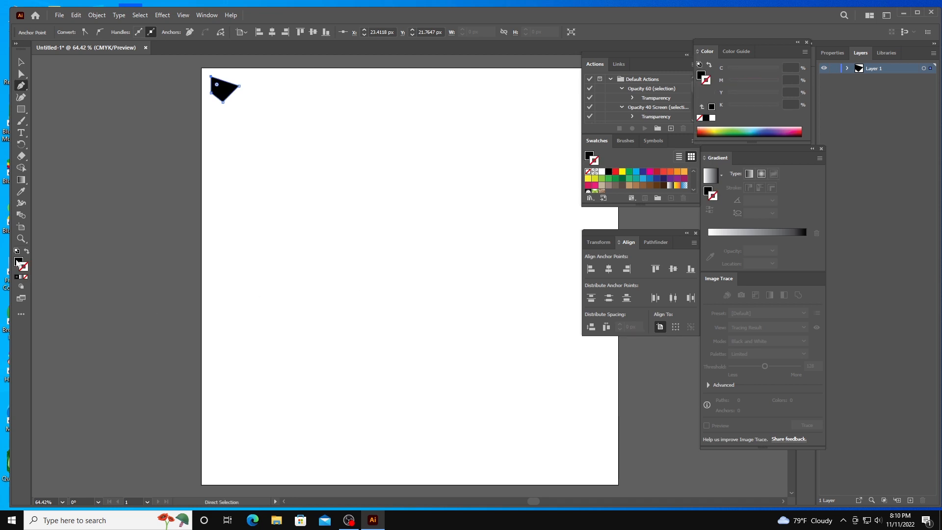
left_click(18, 261)
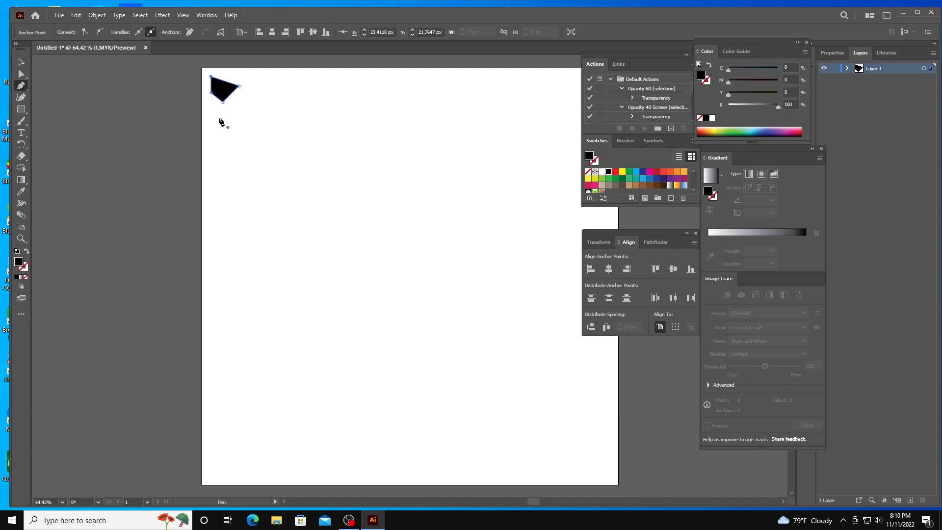
Step: Draw a larger irregular black polygon with a pointed upper-left arm just below the first shape
left_click(219, 118)
left_click(229, 132)
left_click(256, 126)
left_click(268, 164)
left_click(243, 160)
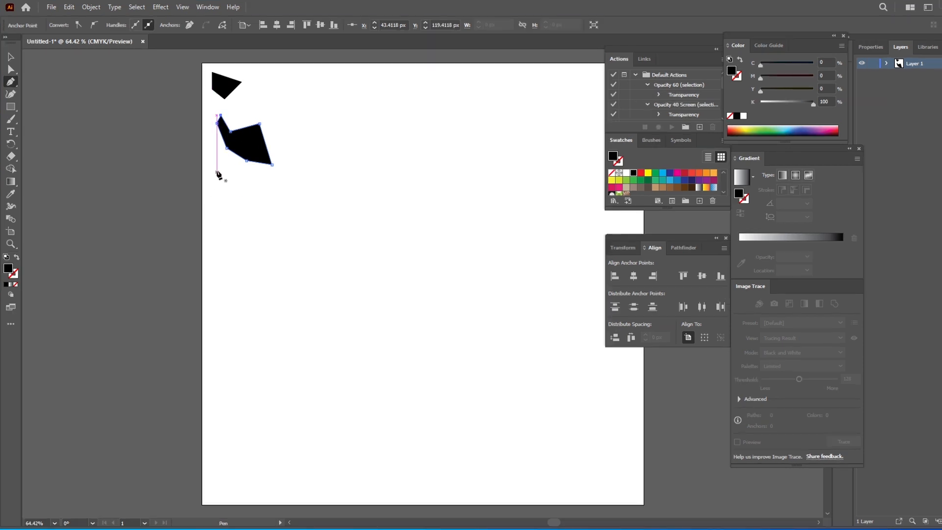
Step: Draw a roughly L-shaped black polygon near the artboard's left edge, starting at about X 18 px, Y 175 px
left_click(210, 140)
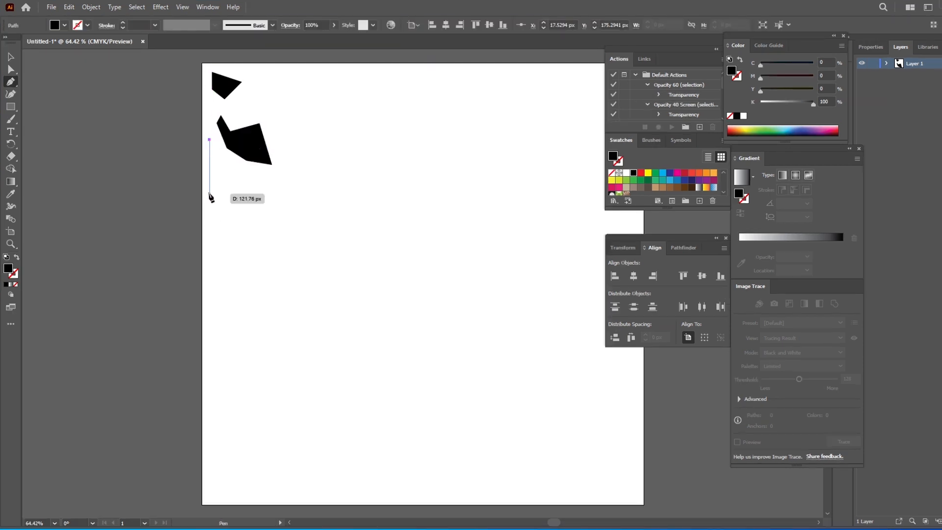
left_click(210, 174)
left_click(222, 189)
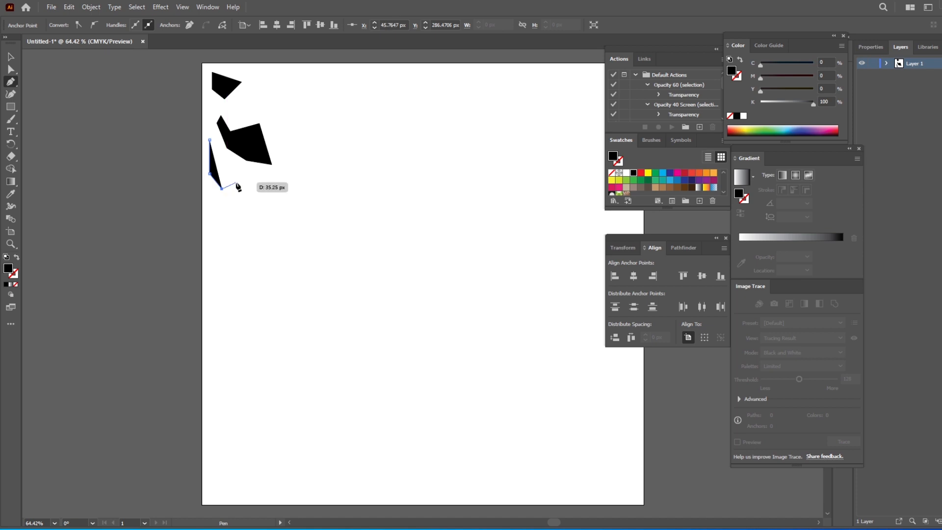
left_click(237, 182)
left_click(232, 166)
left_click(219, 171)
left_click(217, 145)
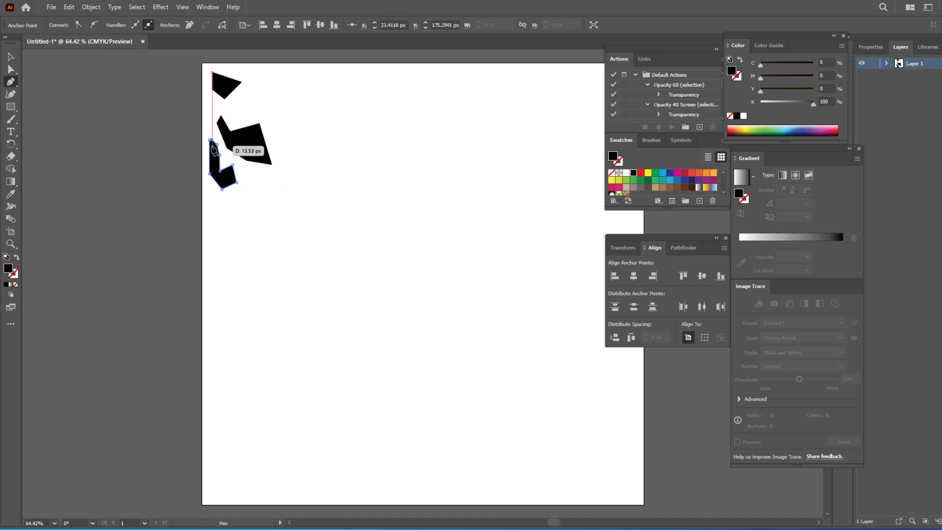
Step: Draw a small narrow black polygon against the artboard's left edge, starting at about X 18 px, Y 83 px
left_click(210, 100)
left_click(217, 107)
left_click(213, 118)
left_click(214, 127)
left_click(207, 129)
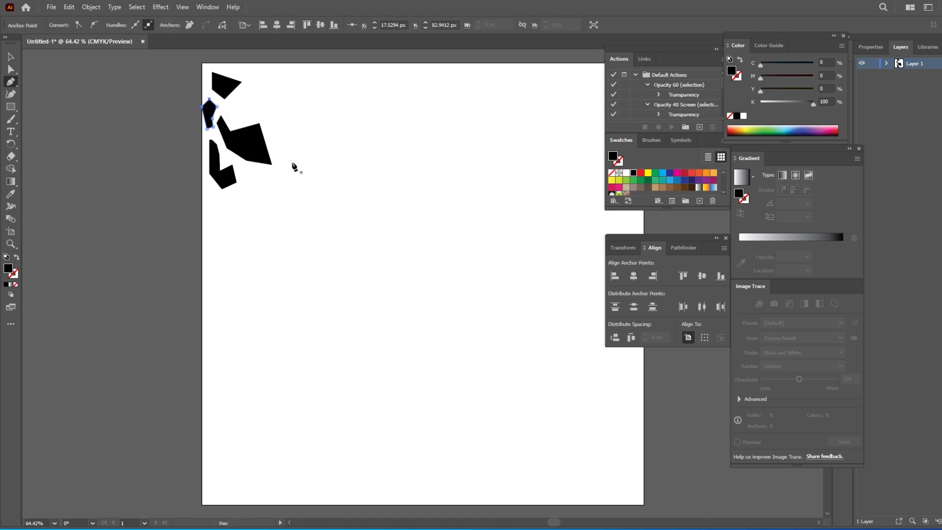
Step: Draw a five-sided black polygon just below and right of the first shape, starting at about X 48 px, Y 97 px
left_click(223, 105)
left_click(243, 86)
left_click(254, 105)
left_click(250, 115)
left_click(235, 124)
left_click(224, 105)
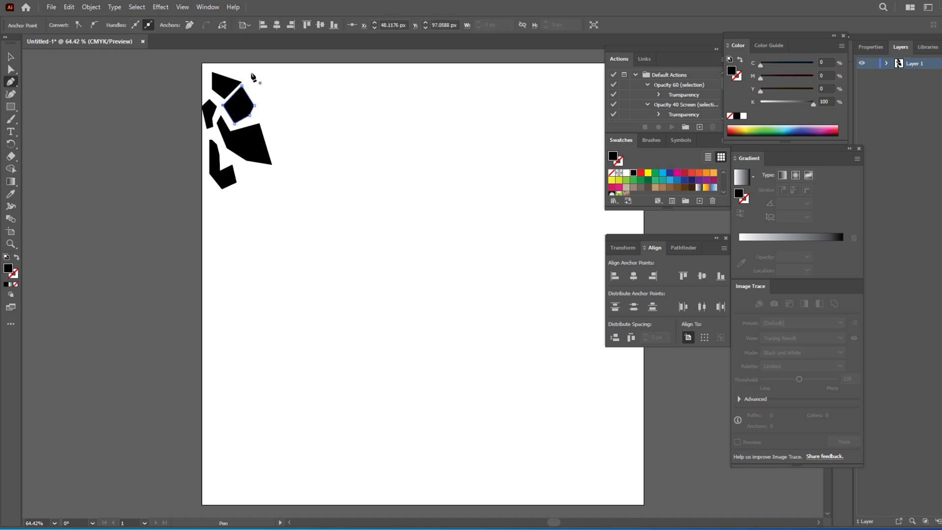
Step: Draw a flat black polygon along the artboard's top edge above the first shape, starting at about X 48 px, Y 10 px
left_click(223, 67)
left_click(266, 67)
left_click(267, 75)
left_click(261, 81)
left_click(254, 82)
left_click(248, 72)
left_click(235, 74)
left_click(223, 67)
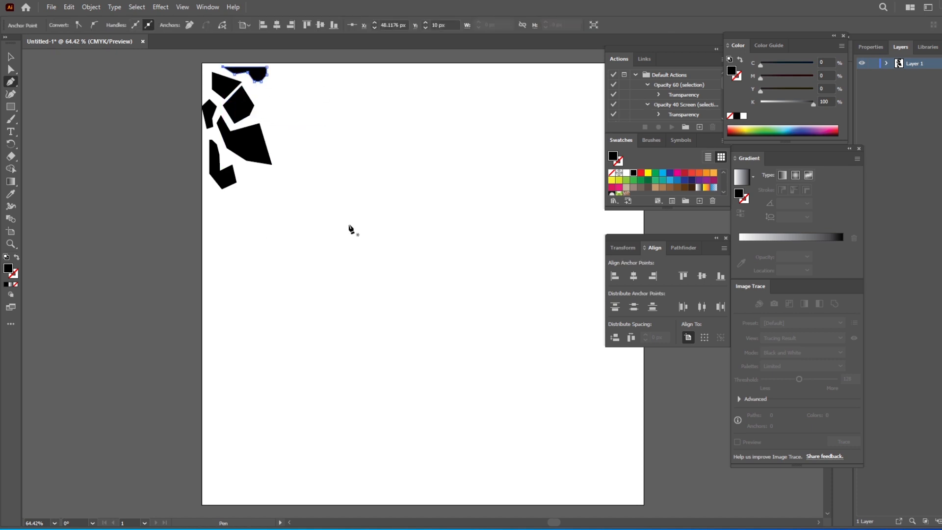
Step: Draw a small notched black polygon just right of the five-sided shape, ending near X 110 px, Y 63 px
left_click(262, 115)
left_click(272, 114)
left_click(276, 103)
left_click(277, 94)
left_click(272, 86)
left_click(267, 93)
left_click(251, 90)
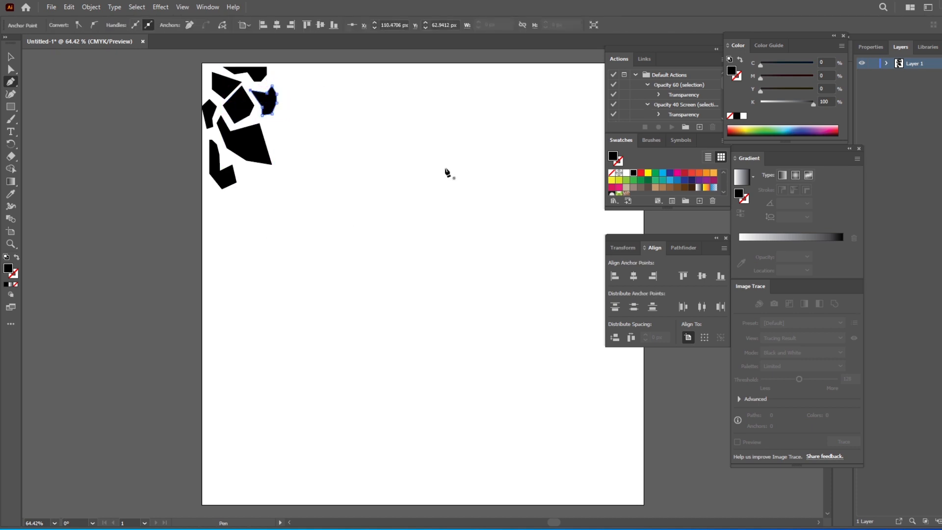
Step: Draw a multi-sided black polygon with notches above and below, right of the flat shape on the top edge
left_click(286, 72)
left_click(282, 86)
left_click(291, 94)
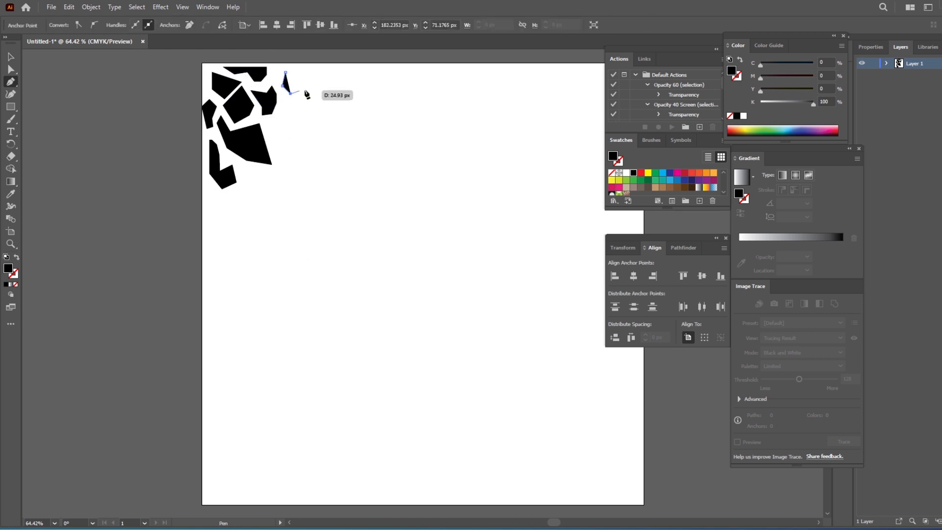
left_click(308, 88)
left_click(316, 94)
left_click(319, 81)
left_click(305, 67)
left_click(301, 77)
left_click(286, 72)
Step: Draw a large black polygon with a wedge-shaped notch on its left side, below the double-notched shape
left_click(285, 115)
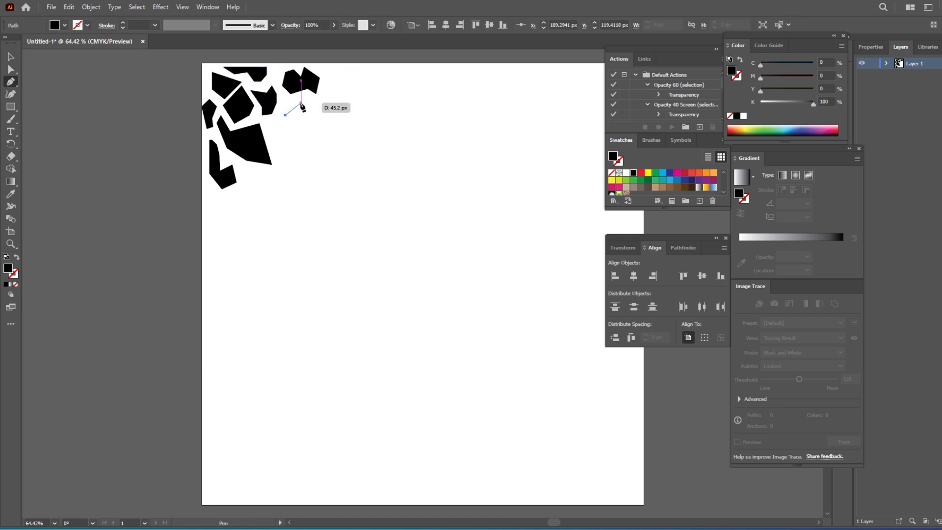
left_click(302, 104)
left_click(313, 110)
left_click(320, 129)
left_click(320, 154)
left_click(286, 148)
left_click(306, 132)
Step: Draw a small arrow-like black shape pointing into the large polygon's wedge notch, undoing the stray last point
left_click(267, 131)
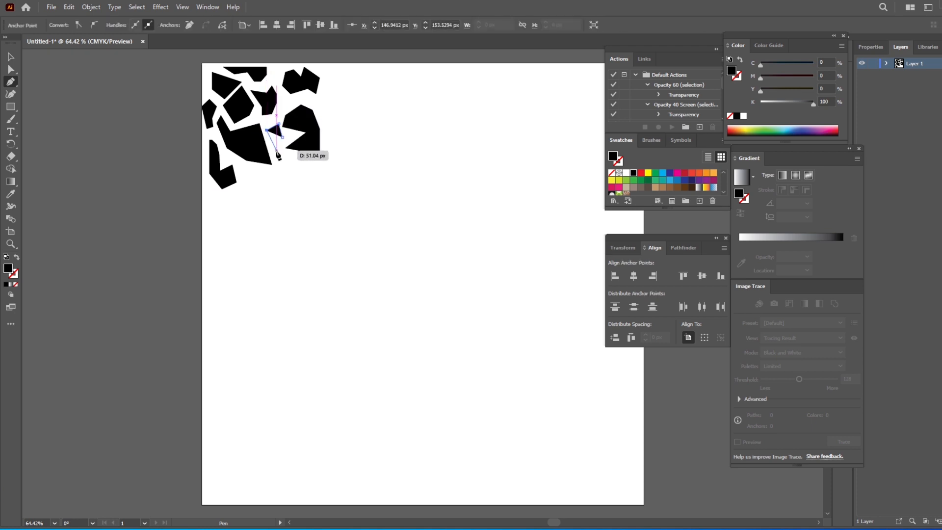
left_click(277, 151)
left_click(297, 138)
left_click(283, 130)
left_click(276, 121)
left_click(283, 138)
key("ctrl+z")
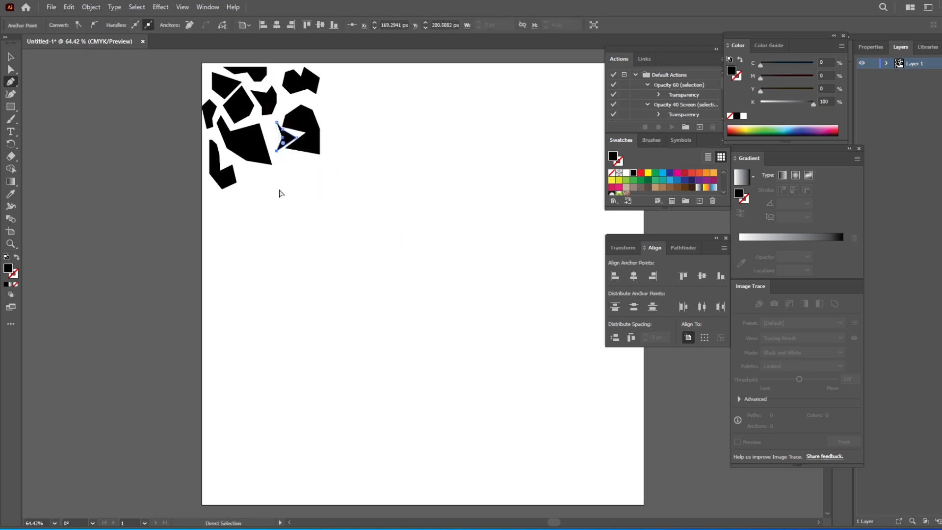
left_click(278, 191, "ctrl")
Step: Draw a bent, bracket-like black shape opening downward in the top row, right of the double-notched shape
left_click(340, 72)
left_click(392, 80)
left_click(383, 110)
left_click(383, 94)
left_click(356, 86)
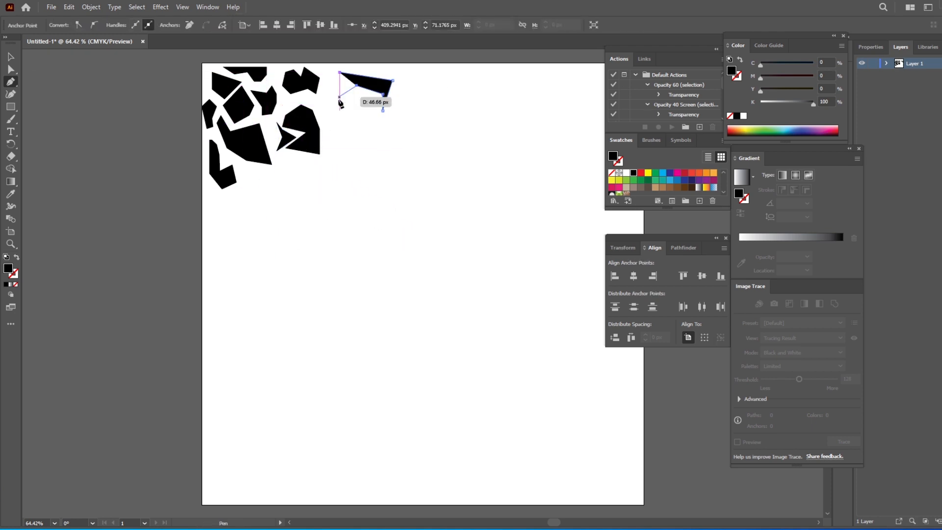
left_click(340, 100)
left_click(340, 72)
Step: Draw a four-sided black polygon below the bracket-like shape and a long pointed wedge to its right
left_click(351, 111)
left_click(413, 100)
left_click(433, 116)
left_click(443, 136)
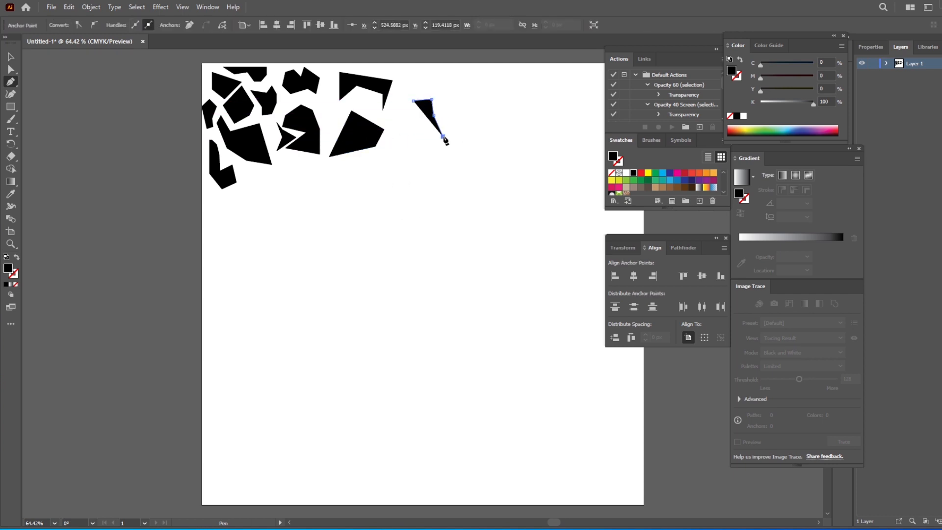
left_click(492, 129)
left_click(413, 100)
Step: Draw a wide jagged black polygon with a triangular notch underneath, touching the artboard's top edge above the wedge
left_click(423, 74)
left_click(456, 90)
left_click(470, 75)
left_click(482, 91)
left_click(519, 74)
left_click(519, 67)
left_click(468, 63)
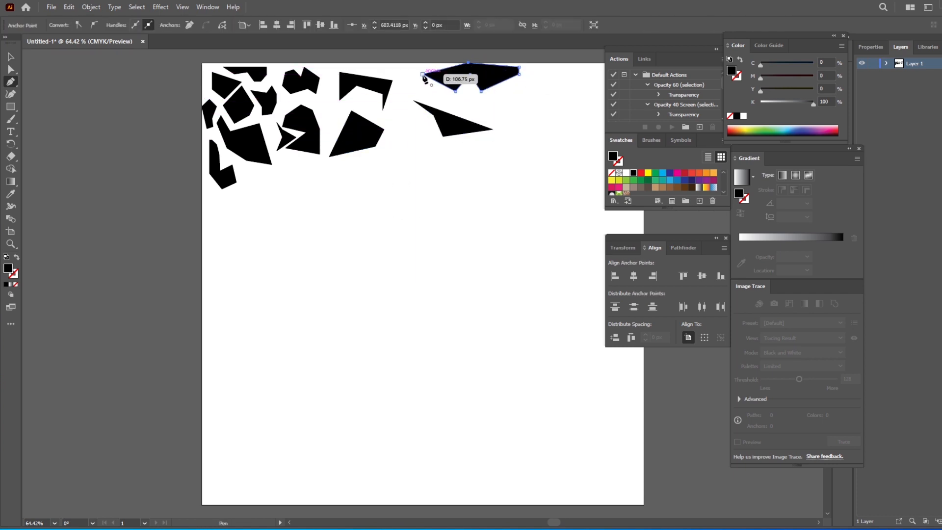
left_click(431, 67)
left_click(435, 72)
left_click(423, 74)
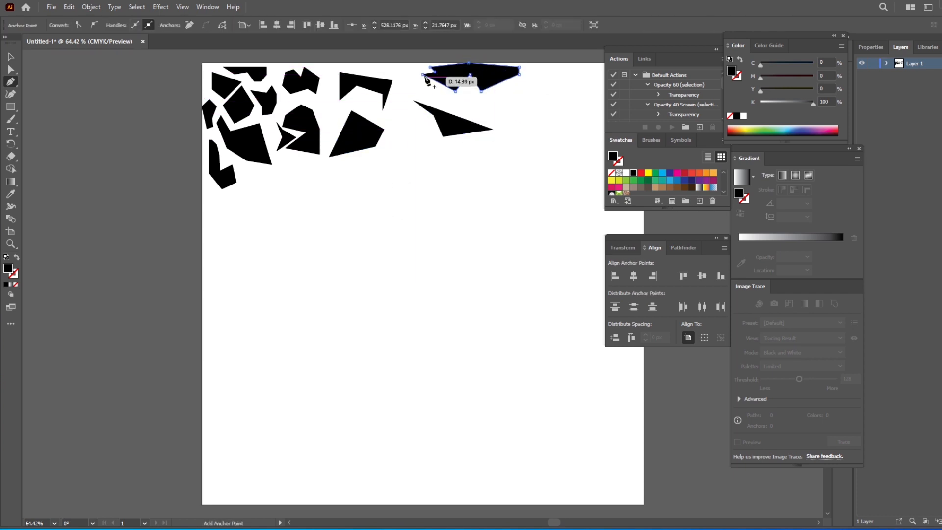
Step: Draw an irregular black polygon in the gap between the four-sided polygon and the long wedge
left_click(395, 115)
left_click(398, 130)
left_click(384, 142)
left_click(391, 147)
left_click(431, 157)
left_click(423, 129)
left_click(430, 129)
Step: Draw a thin zigzag black shape in the top-row gap between the bracket-like shape and the wide jagged one
left_click(408, 86)
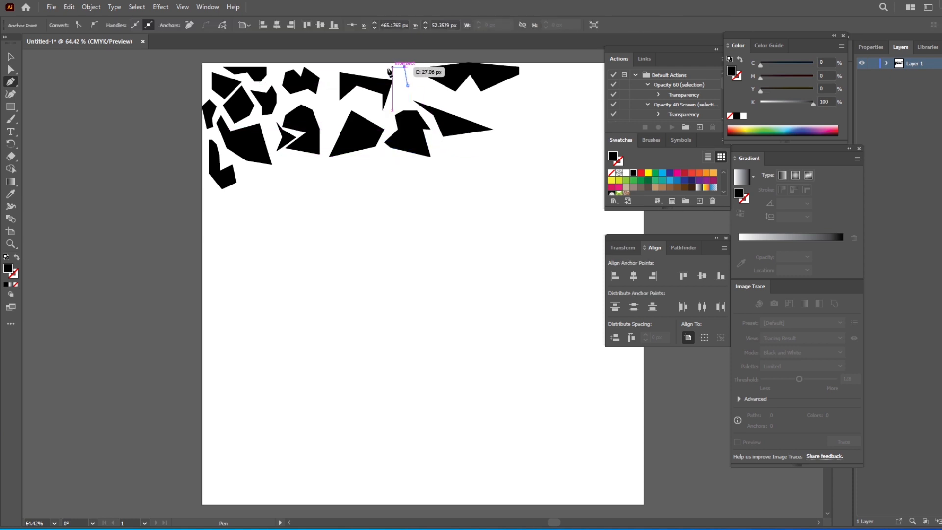
left_click(381, 67)
left_click(400, 76)
left_click(398, 86)
left_click(399, 101)
left_click(425, 92)
left_click(419, 80)
left_click(406, 75)
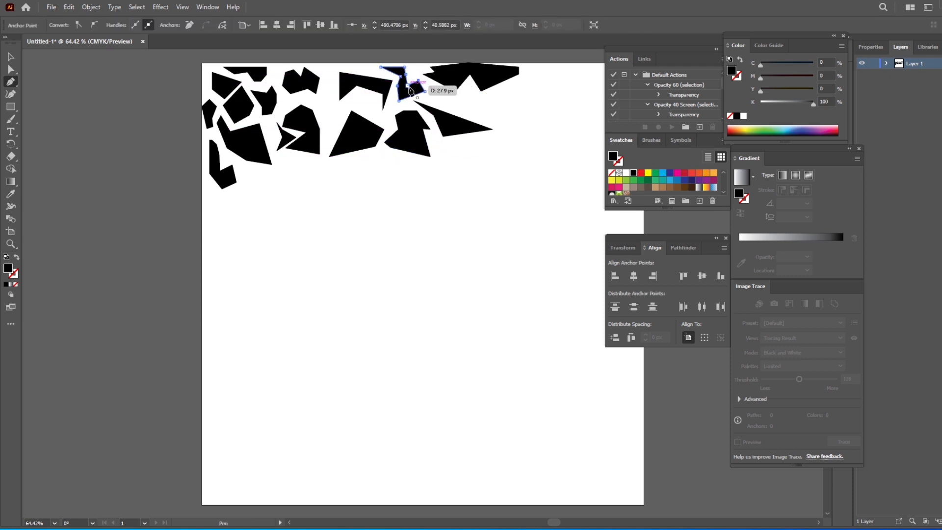
Step: Draw a wide notched black polygon below the wide jagged shape, right of the long wedge
left_click_drag(536, 100, 399, 123)
left_click(321, 122)
left_click(359, 116)
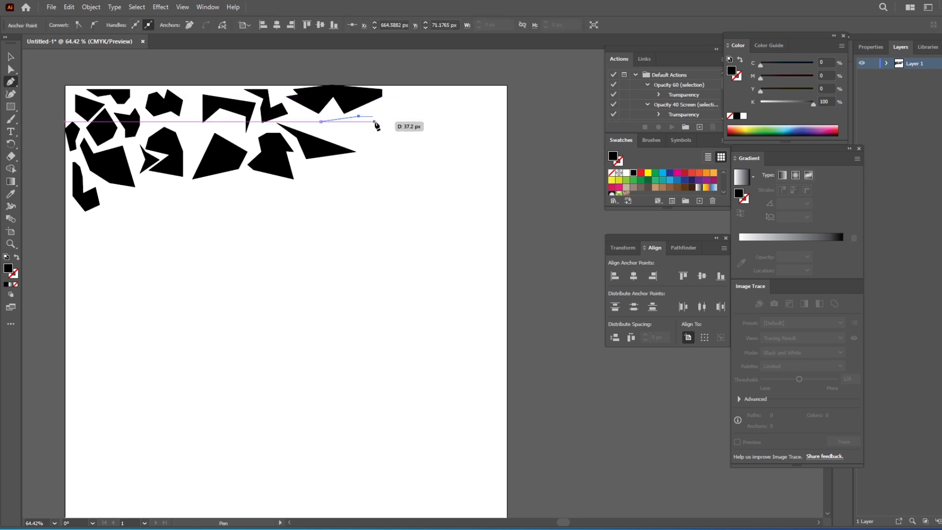
left_click(377, 127)
left_click(391, 113)
left_click(407, 136)
left_click(390, 147)
left_click(357, 146)
left_click(321, 122)
Step: Draw a tall slanted black polygon near the artboard's upper-right corner, right of the wide notched shape
left_click(393, 92)
left_click(414, 119)
left_click(417, 145)
left_click(447, 156)
left_click(468, 145)
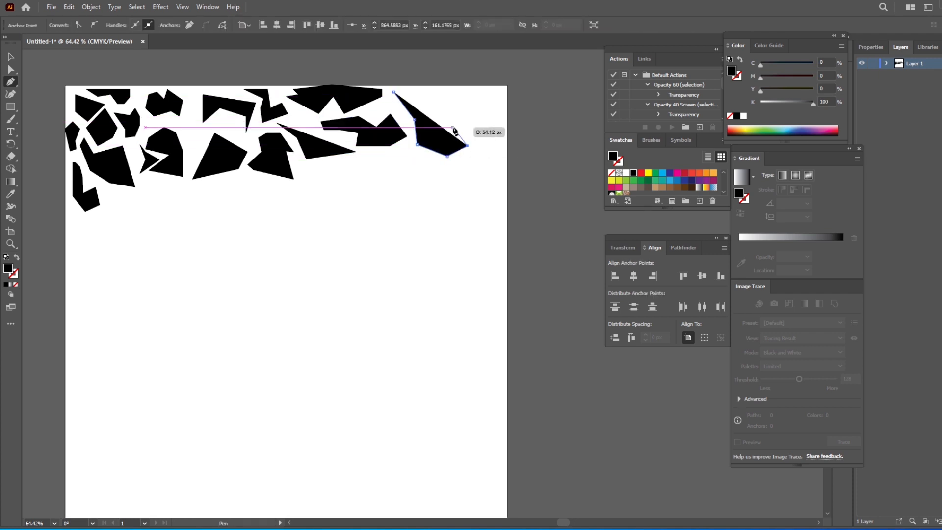
left_click(455, 116)
left_click(425, 94)
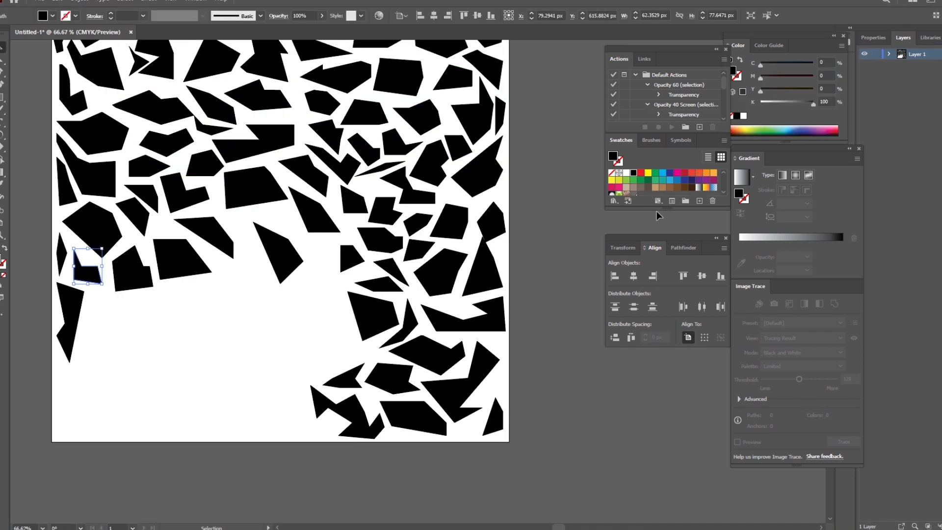
Step: Try a gray swatch fill on the small notched shape near the left edge, and restore its black fill
key("p")
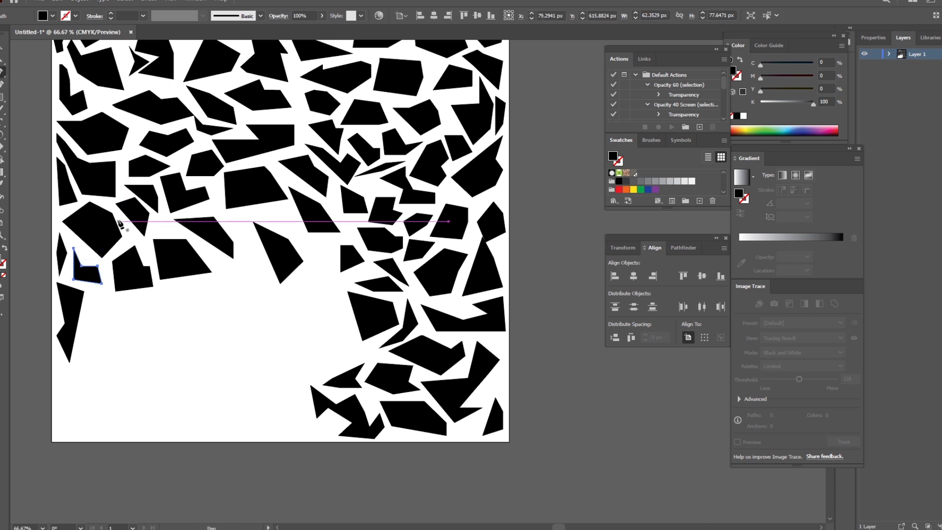
double_click(634, 173)
left_click(518, 203)
left_click(508, 213)
left_click(486, 334)
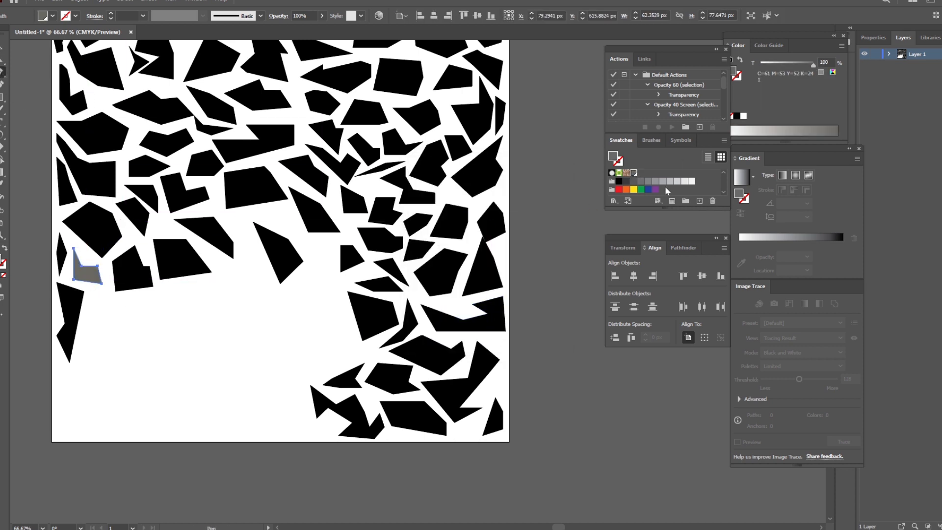
left_click(2, 48)
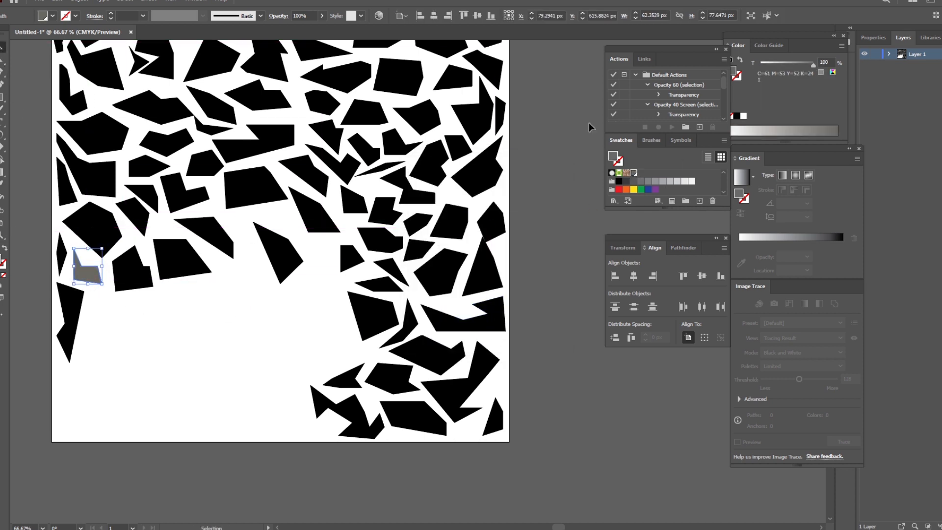
left_click(619, 182)
left_click(95, 319)
left_click(2, 72)
left_click(223, 260)
left_click(239, 245)
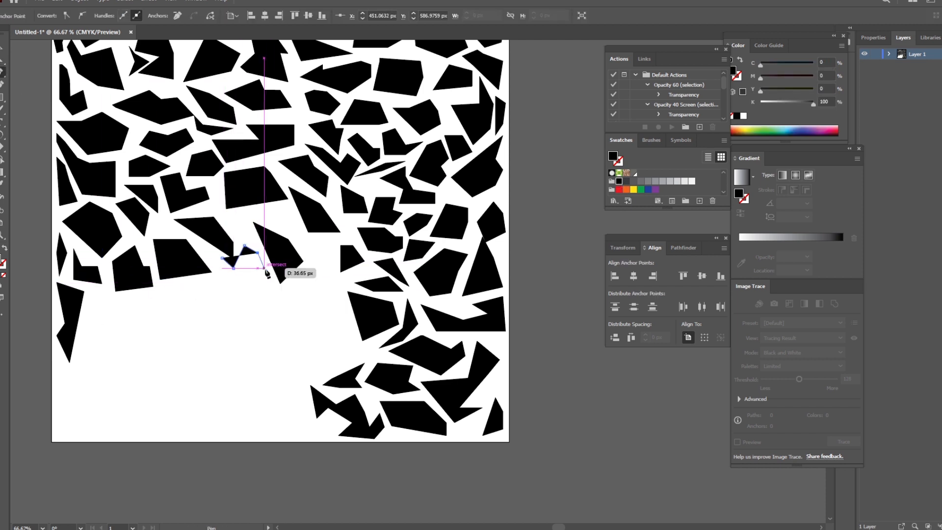
key("ctrl+z")
key("ctrl+z")
Step: Draw a notched black polygon with the Pen tool at the left side of the large angular shape bordering the empty area
left_click(221, 262)
left_click(241, 269)
left_click(240, 239)
left_click(253, 245)
left_click(273, 280)
left_click(260, 293)
left_click(221, 261)
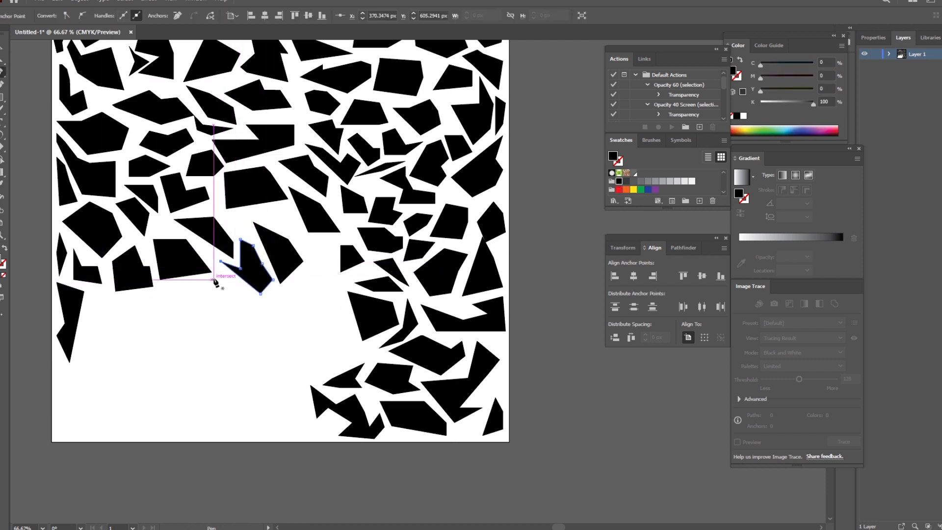
Step: Draw a flat four-sided black polygon directly below and left of the new notched polygon
left_click(227, 276)
left_click(247, 291)
left_click(221, 301)
left_click(178, 289)
Step: Draw a small flat five-point black polygon in the gap above the large angular shape
left_click(292, 206)
left_click(297, 222)
left_click(279, 228)
left_click(253, 212)
left_click(263, 210)
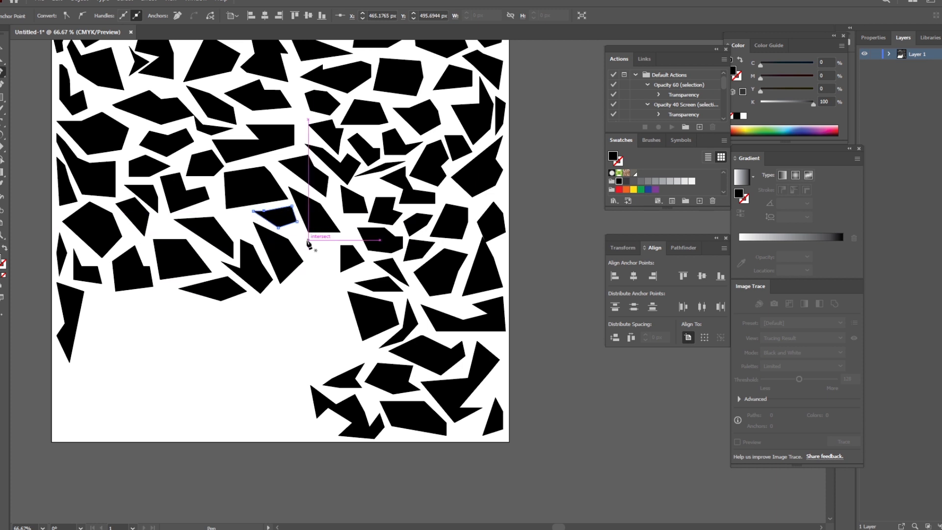
Step: Draw a four-sided black polygon in the gap to the right of the large pointed polygon bordering the empty area
left_click(304, 239)
left_click(329, 239)
left_click(333, 254)
Step: Draw a flat five-sided black polygon to the right of the tall shape at the artboard's left edge
scroll(130, 306, "down", 2)
left_click(95, 265)
left_click(123, 261)
left_click(141, 276)
left_click(125, 287)
left_click(93, 293)
left_click(96, 265)
Step: Draw an irregular black polygon and a flat pointed one to its right along the upper border of the empty area
left_click(149, 261)
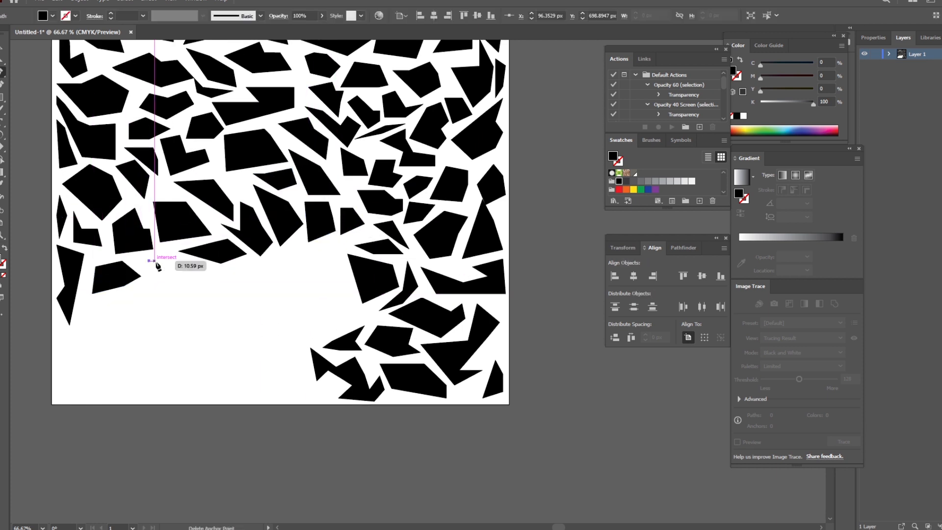
left_click(213, 270)
left_click(247, 263)
left_click(260, 270)
left_click(264, 282)
left_click(213, 270)
Step: Draw a small four-sided black polygon and a downward-pointing one beside it at the upper border of the empty area
left_click(269, 261)
left_click(286, 250)
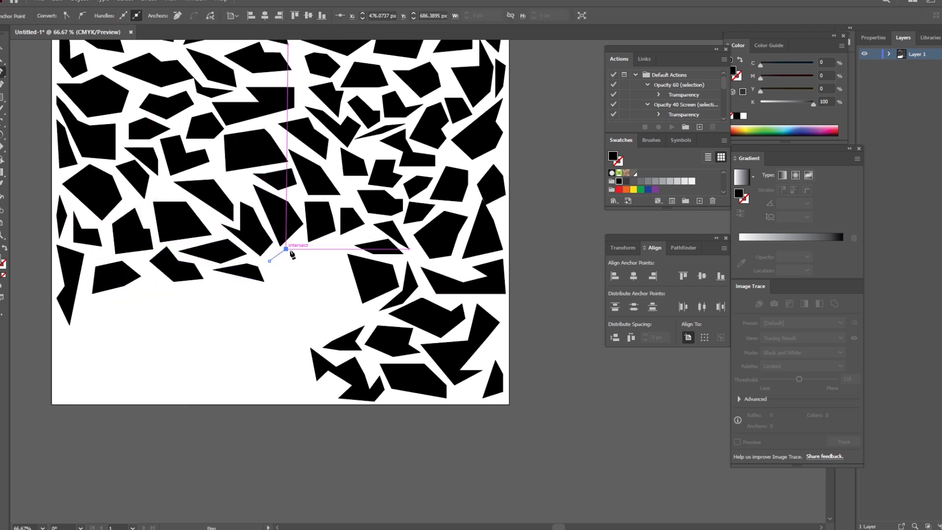
left_click(308, 261)
left_click(314, 249)
Step: Draw a notched five-point black polygon below the tall shape at the artboard's left edge
scroll(196, 256, "down", 7)
left_click(60, 232)
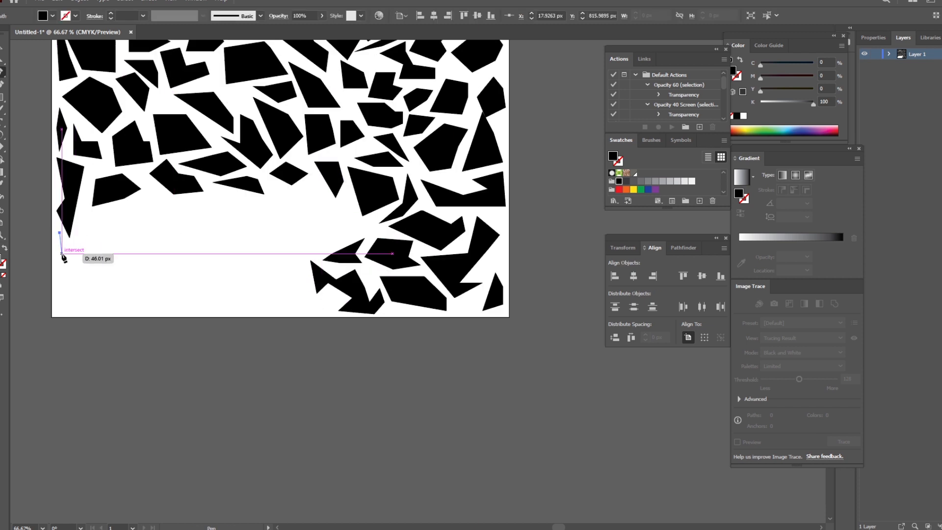
left_click(61, 254)
left_click(77, 261)
left_click(100, 247)
left_click(74, 246)
left_click(59, 233)
Step: Draw a five-point blocky black polygon near the artboard's lower-left corner
left_click(60, 272)
left_click(80, 269)
left_click(85, 282)
left_click(84, 298)
left_click(65, 298)
left_click(59, 273)
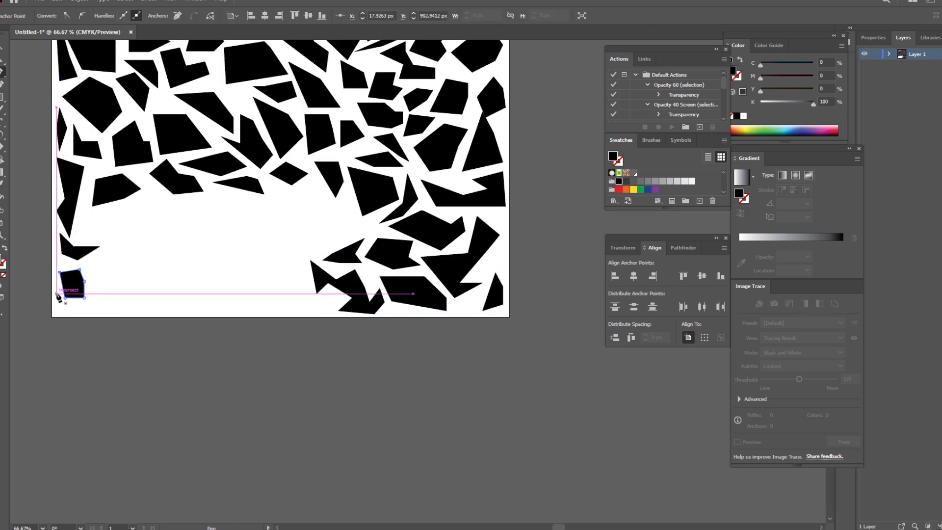
Step: Draw a thin notched black polygon hugging the artboard's lower-left corner, around the blocky polygon
left_click(57, 291)
left_click(57, 311)
left_click(55, 278)
left_click(55, 295)
left_click(57, 292)
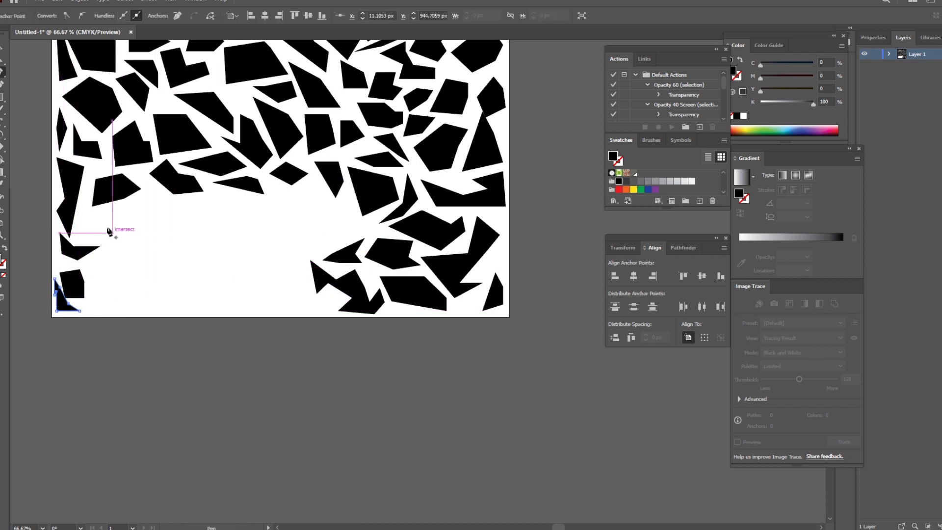
Step: Draw a six-point black polygon above and right of the notched polygon at the left edge
left_click(80, 217)
left_click(102, 210)
left_click(119, 216)
left_click(123, 234)
left_click(112, 243)
left_click(88, 224)
left_click(80, 216)
Step: Draw a compact five-sided black polygon to the right of the six-point one
left_click(133, 211)
left_click(145, 198)
left_click(174, 211)
left_click(162, 231)
left_click(142, 233)
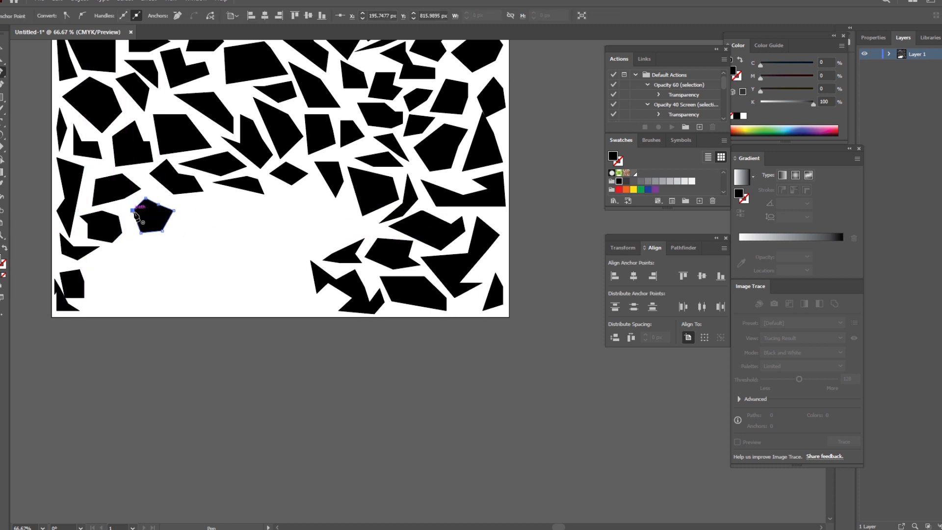
left_click(132, 211)
Step: Draw a wide four-sided black polygon and a narrow six-point one filling the gap to its left
left_click(201, 198)
left_click(182, 202)
left_click(194, 198)
left_click(194, 216)
left_click(198, 219)
left_click(198, 230)
left_click(174, 238)
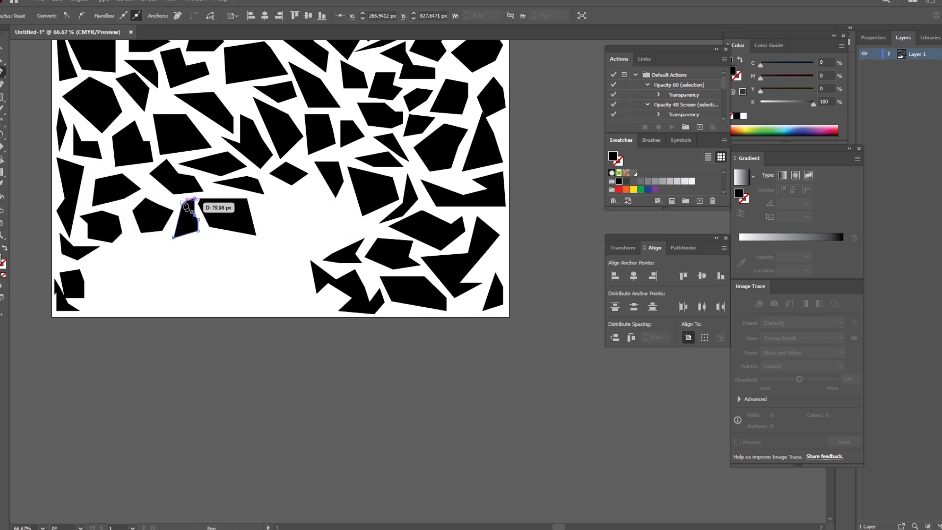
left_click(183, 202)
Step: Draw a small four-sided black polygon and a wide pointed one to its right, below the compact five-sided polygon
left_click(94, 257)
left_click(112, 248)
left_click(115, 261)
left_click(104, 283)
left_click(95, 257)
Step: Draw an irregular black polygon and a small sliver beneath it near the artboard's lower-left corner
left_click(94, 296)
left_click(132, 279)
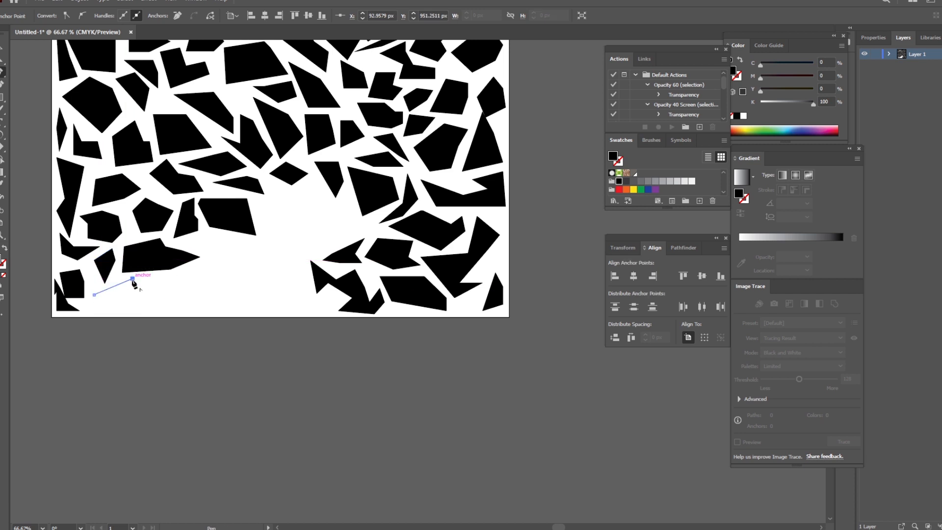
left_click(137, 295)
left_click(88, 306)
left_click(94, 304)
Step: Draw a notched six-point black polygon below the downward-pointing shape near the middle of the artboard
left_click(292, 200)
left_click(314, 192)
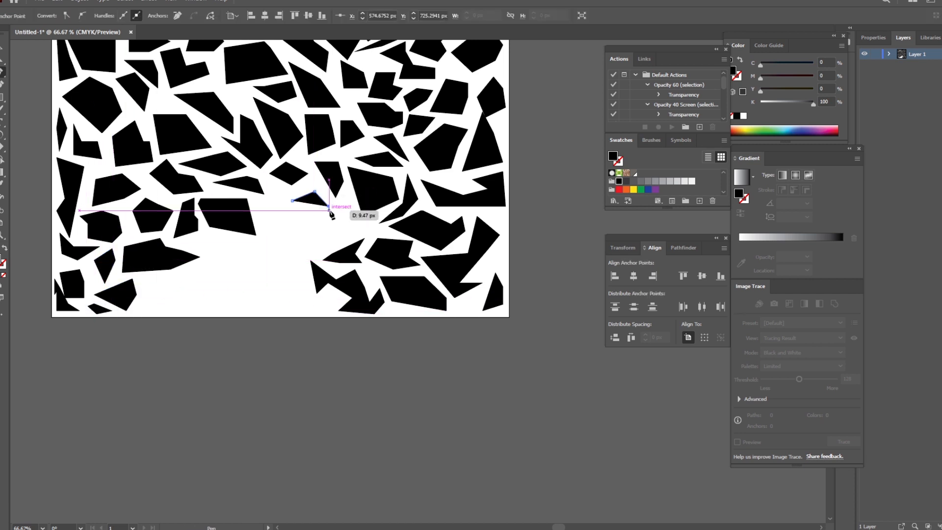
left_click(329, 205)
left_click(348, 198)
left_click(350, 211)
left_click(336, 233)
Step: Draw a narrow black polygon tapering downward between the wide four-sided shape and the notched six-point one
left_click(269, 235)
left_click(261, 206)
left_click(269, 203)
Step: Draw a notched five-point black polygon beneath the notched six-point one
left_click(297, 226)
left_click(333, 238)
left_click(280, 251)
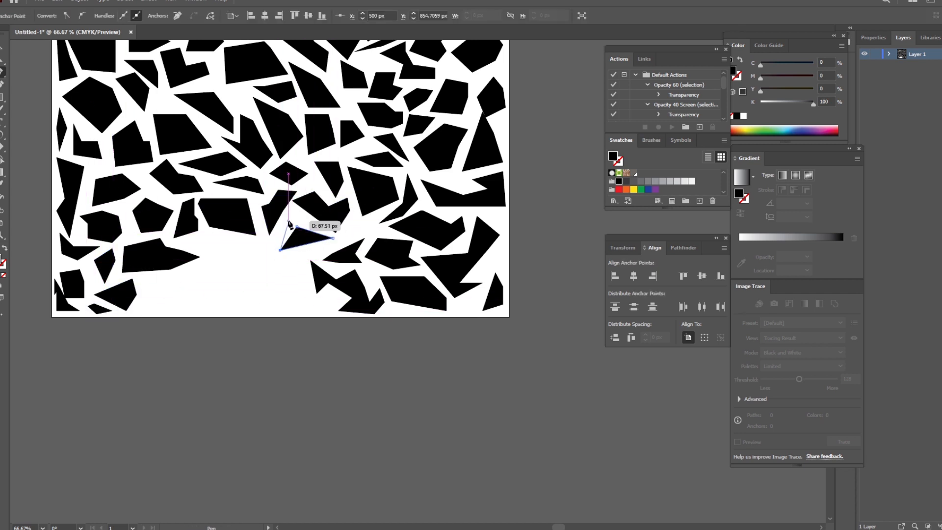
left_click(288, 218)
left_click(304, 217)
left_click(297, 226)
Step: Draw a four-sided black polygon below the wide four-sided shape, right of the wide pointed one
left_click(216, 243)
left_click(242, 242)
left_click(249, 260)
left_click(205, 284)
left_click(215, 242)
Step: Draw an L-shaped black polygon in the lower middle of the artboard and a thin sliver above it
left_click(278, 279)
left_click(264, 249)
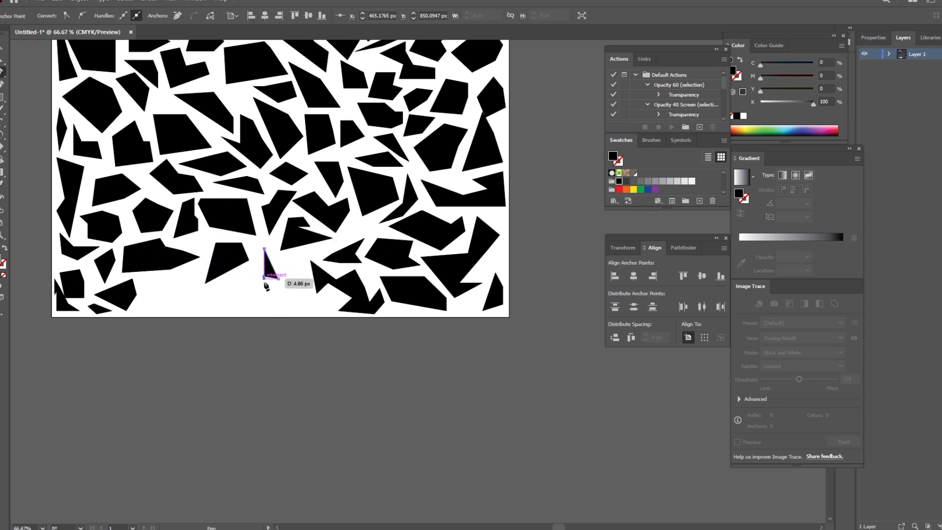
left_click(289, 255)
Step: Fill the gap along the artboard's bottom with a four-sided black polygon, small slivers and a wide pointed polygon
scroll(275, 255, "down", 1)
left_click(150, 241)
left_click(198, 232)
left_click(198, 247)
left_click(164, 271)
left_click(150, 241)
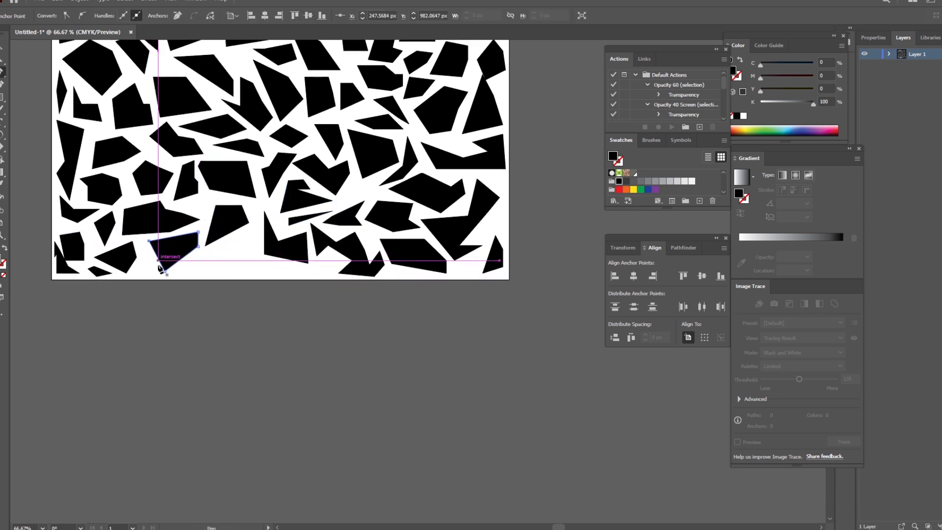
left_click(141, 261)
left_click(269, 267)
left_click(205, 261)
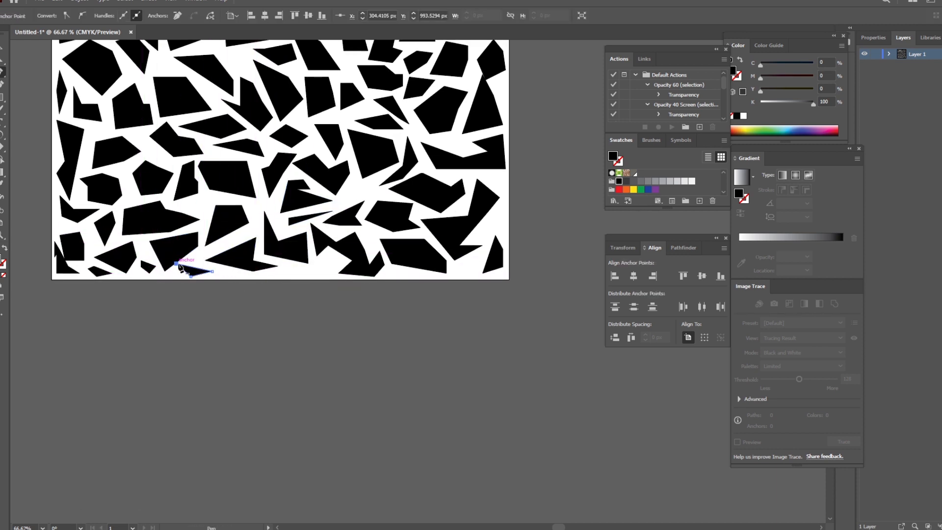
Step: Draw a flat five-point black polygon along the artboard's bottom edge and a small one at the lower right edge
left_click(283, 270)
left_click(311, 267)
left_click(329, 261)
left_click(329, 271)
left_click(297, 277)
left_click(283, 270)
left_click(495, 213)
left_click(503, 206)
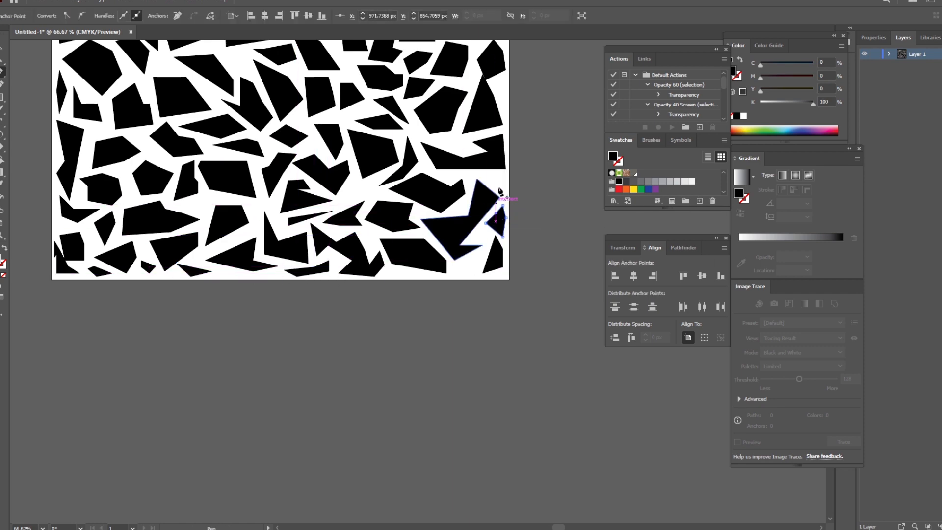
Step: Draw a small black polygon under the arch shape near the top and a five-point one below the large central quadrilateral
scroll(498, 189, "up", 5)
left_click(217, 224)
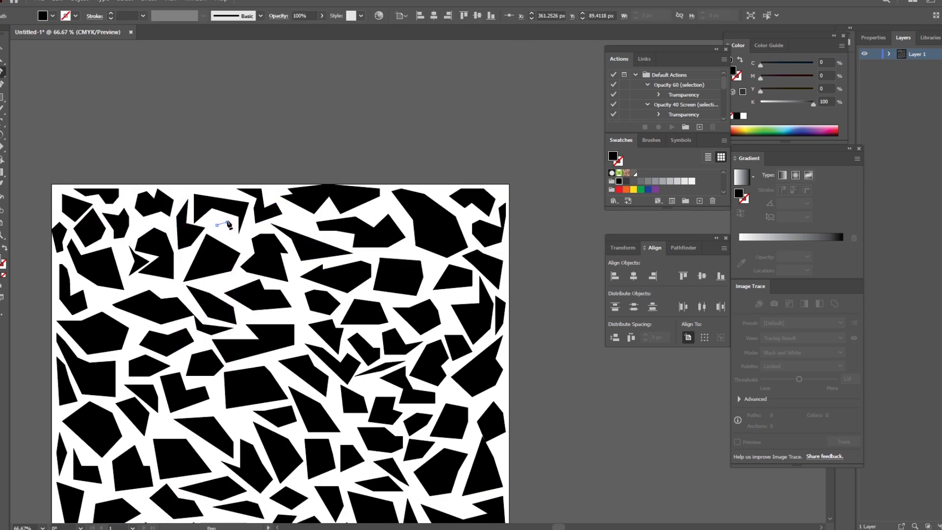
scroll(265, 252, "down", 5)
left_click(224, 276)
left_click(245, 273)
left_click(246, 280)
left_click(247, 293)
left_click(227, 287)
left_click(224, 276)
Step: Draw a small four-sided black polygon in the gap below the large angular shape in the lower middle
scroll(295, 293, "down", 3)
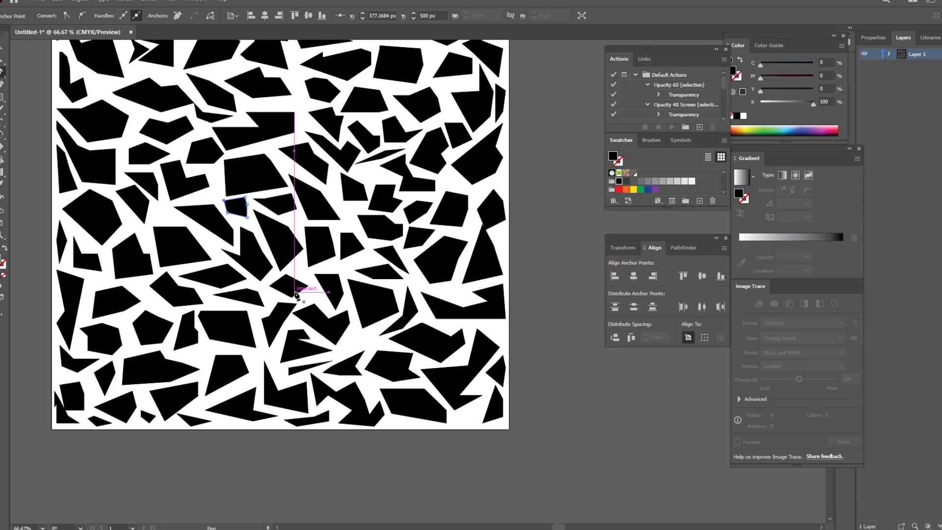
left_click(350, 334)
left_click(368, 330)
left_click(368, 345)
left_click(350, 346)
left_click(350, 334)
Step: Recolor all polygons dark gray (C=61 M=53 Y=52 K=24), and fill about a dozen scattered ones with the yellow-orange swatch
scroll(393, 309, "up", 7)
scroll(393, 309, "down", 3)
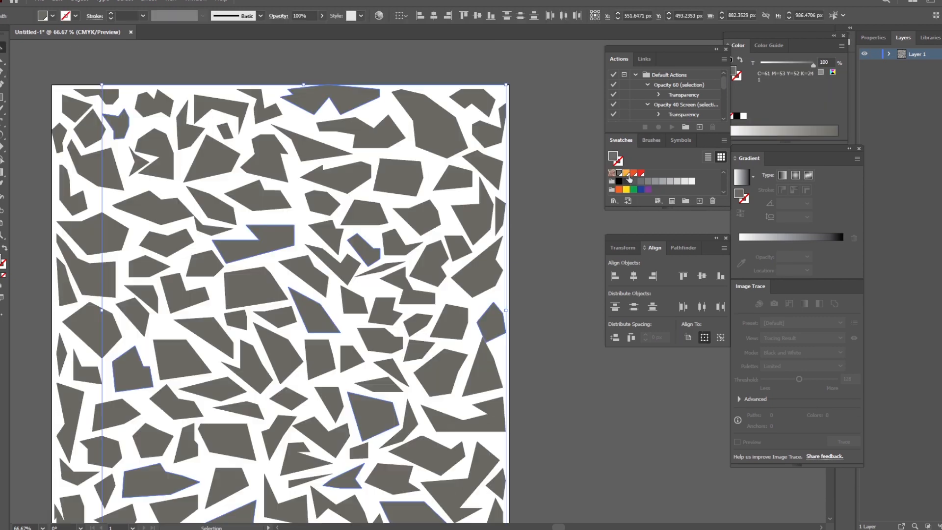
left_click(627, 174)
scroll(414, 217, "down", 4)
left_click(555, 285)
Step: Select several scattered gray polygons, including the top arch and the bottom L-shape, and fill them with the red swatch
left_click(252, 269, "shift")
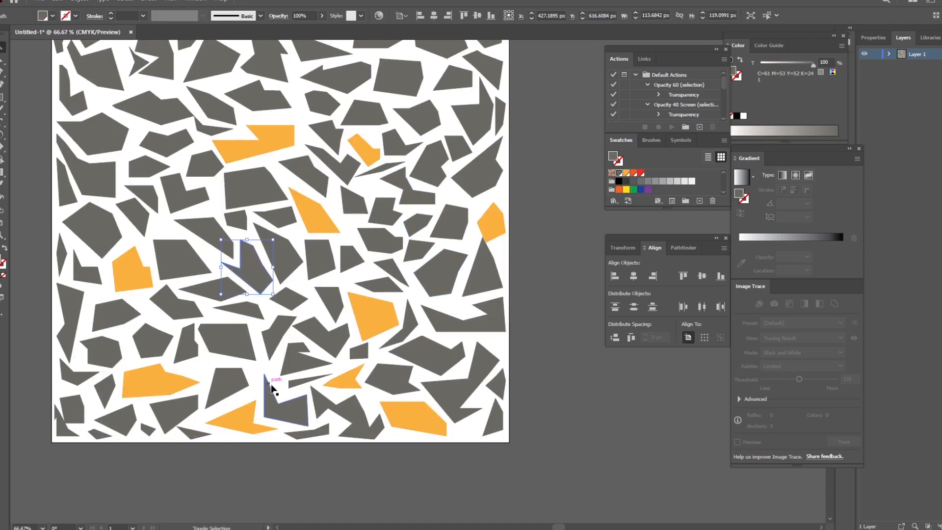
left_click(272, 393, "shift")
left_click(92, 75, "shift")
scroll(94, 78, "up", 4)
scroll(196, 191, "down", 4)
scroll(204, 195, "up", 4)
left_click(214, 246, "shift")
left_click(488, 275, "shift")
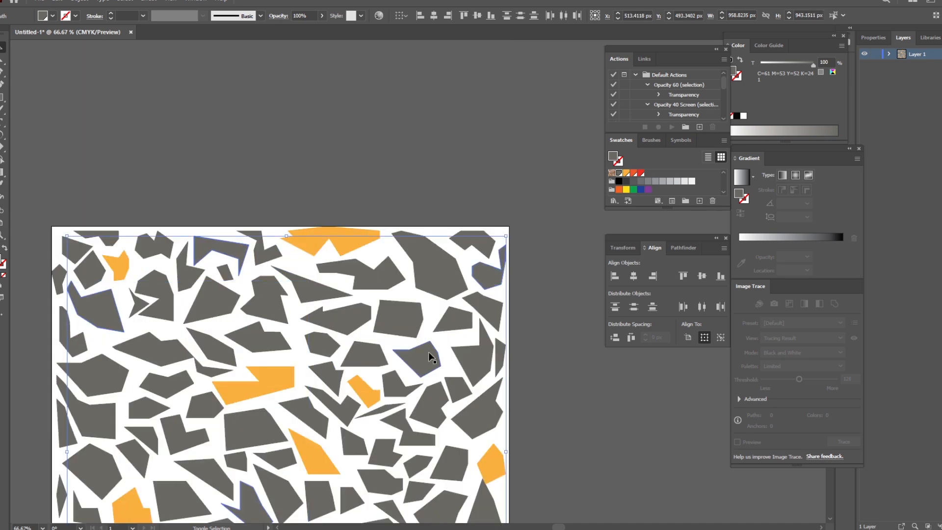
scroll(198, 265, "down", 8)
left_click(634, 173)
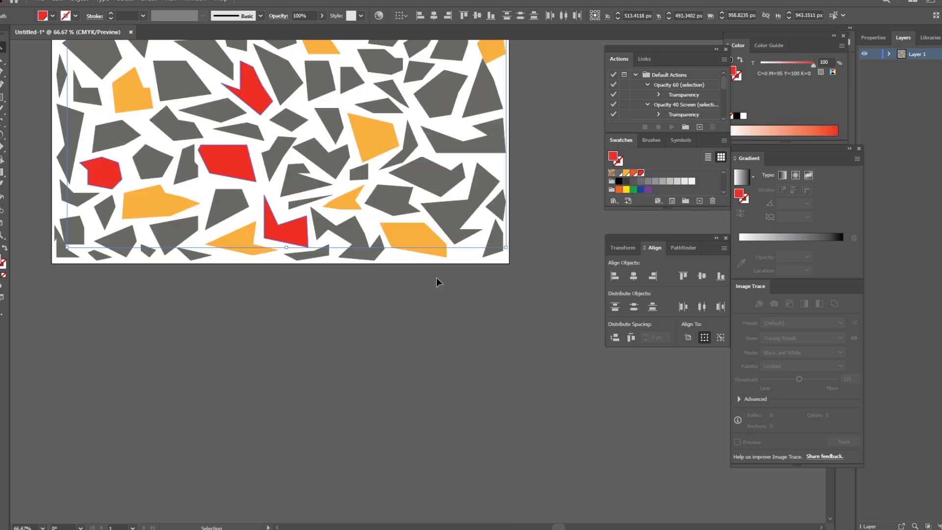
Step: Fill the large left-edge polygon and the right-edge triangle with red, keeping the small notched polygon nearby dark gray
scroll(436, 279, "up", 8)
left_click(167, 233, "shift")
left_click(103, 220, "shift")
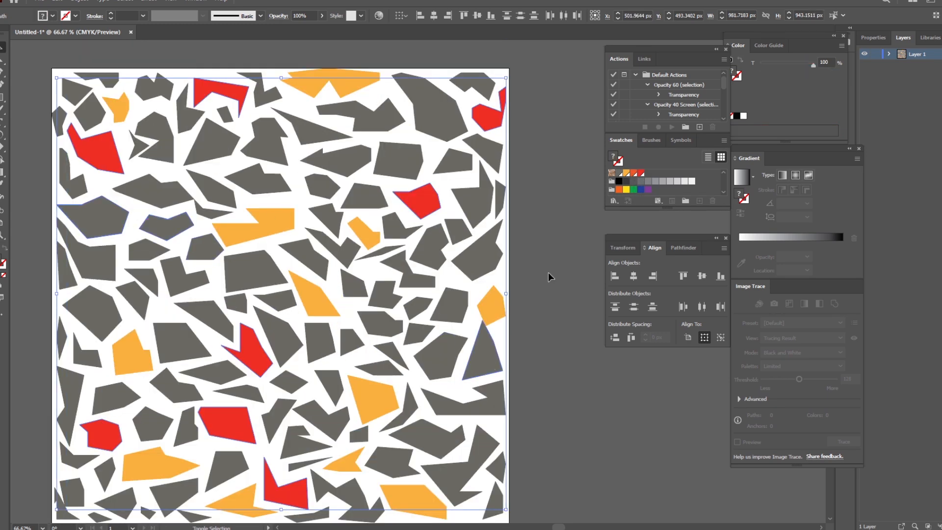
left_click(641, 173)
left_click(535, 233)
left_click(177, 225)
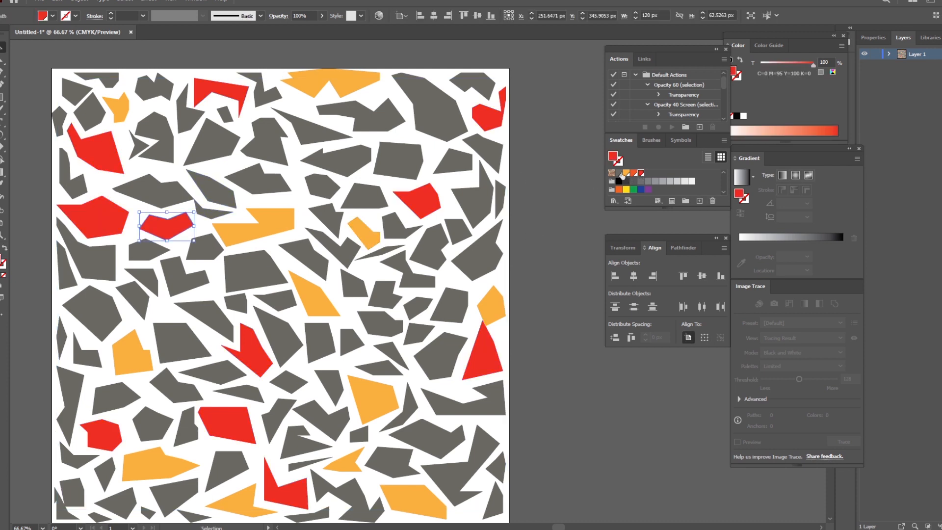
left_click(538, 255)
Step: Select scattered gray polygons across the artboard and fill them with the orange swatch (C=0 M=80 Y=95 K=0)
scroll(519, 294, "down", 1)
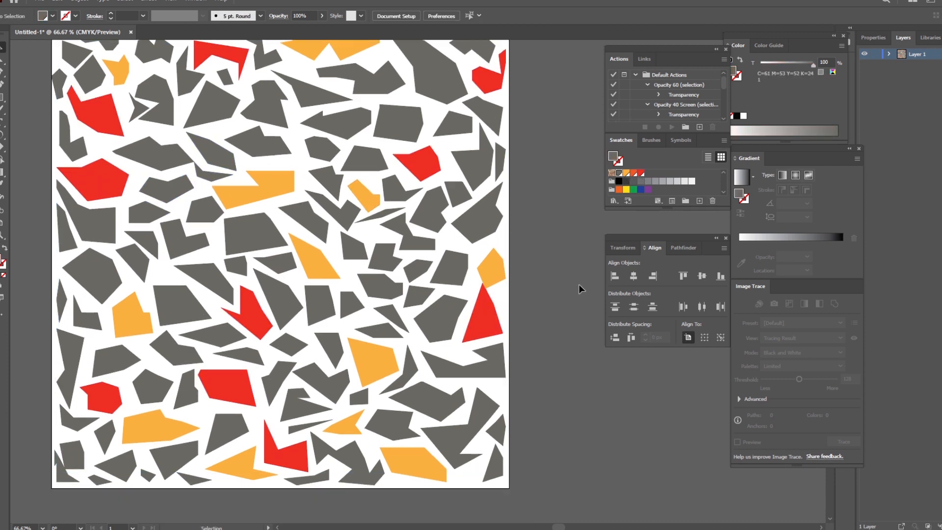
left_click(288, 302)
left_click(212, 215, "shift")
left_click(93, 275, "shift")
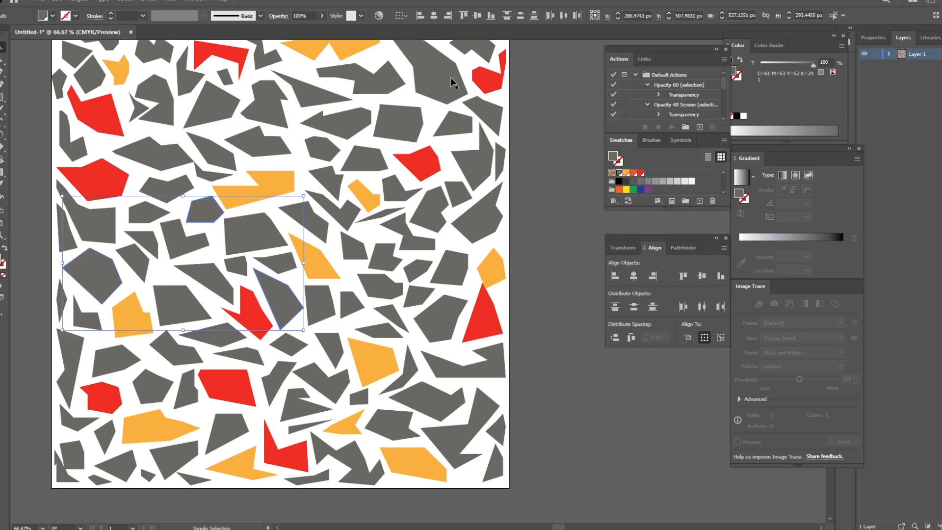
left_click(451, 79, "shift")
scroll(373, 265, "up", 10)
scroll(297, 294, "down", 5)
left_click(168, 430, "shift")
scroll(365, 355, "down", 15)
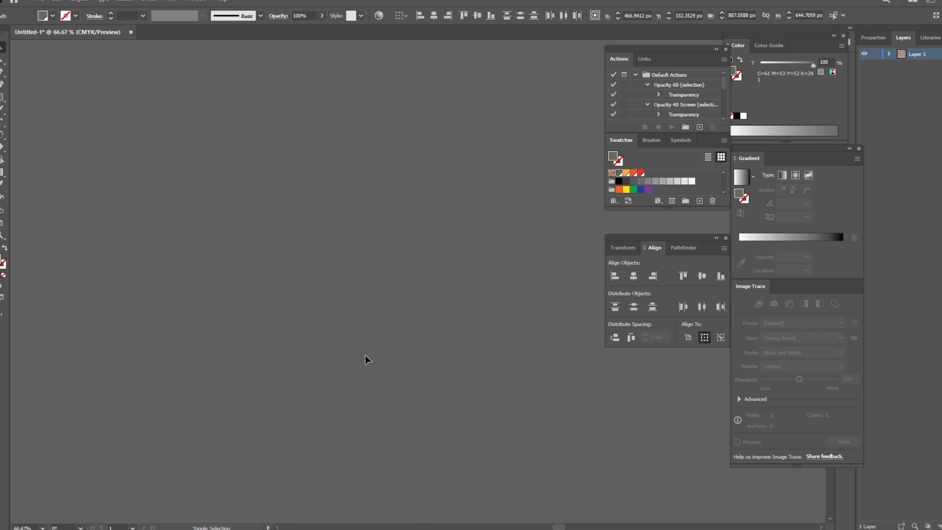
scroll(365, 354, "up", 10)
left_click(498, 472, "shift")
left_click(120, 466, "shift")
left_click(633, 174)
left_click(592, 205)
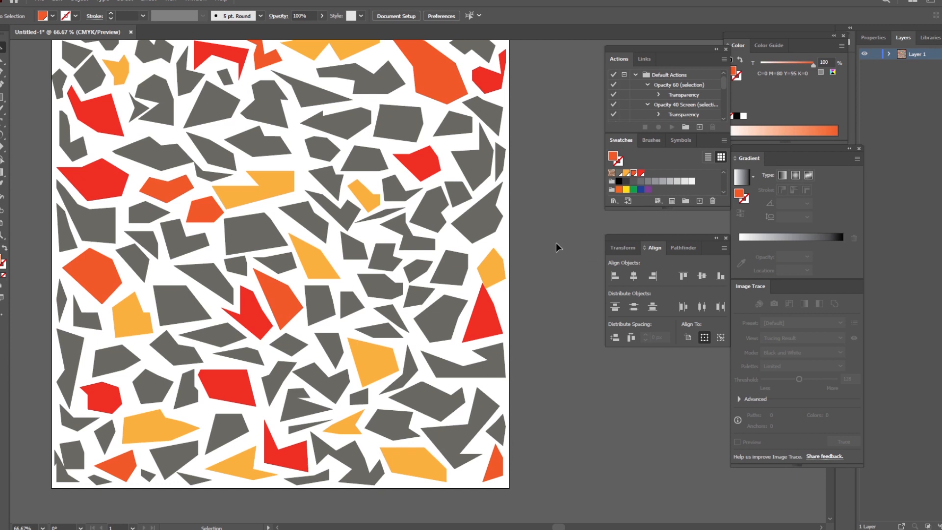
scroll(549, 222, "up", 1)
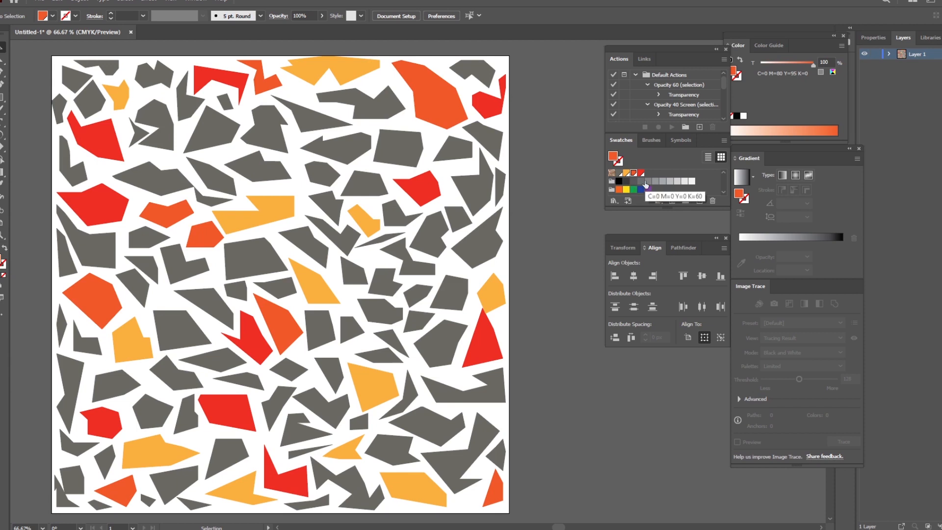
Step: Make the light gray swatch C=0 M=0 Y=0 K=40 a global process color
double_click(662, 181)
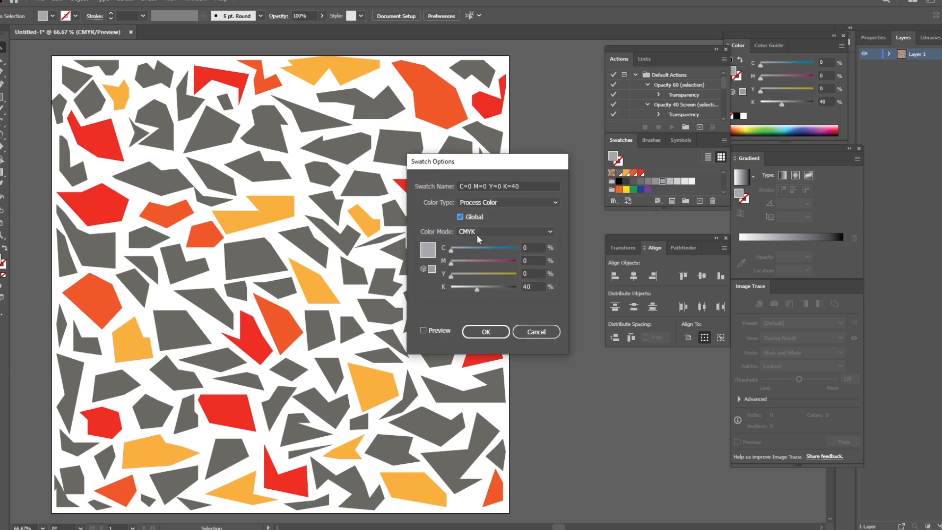
key("Return")
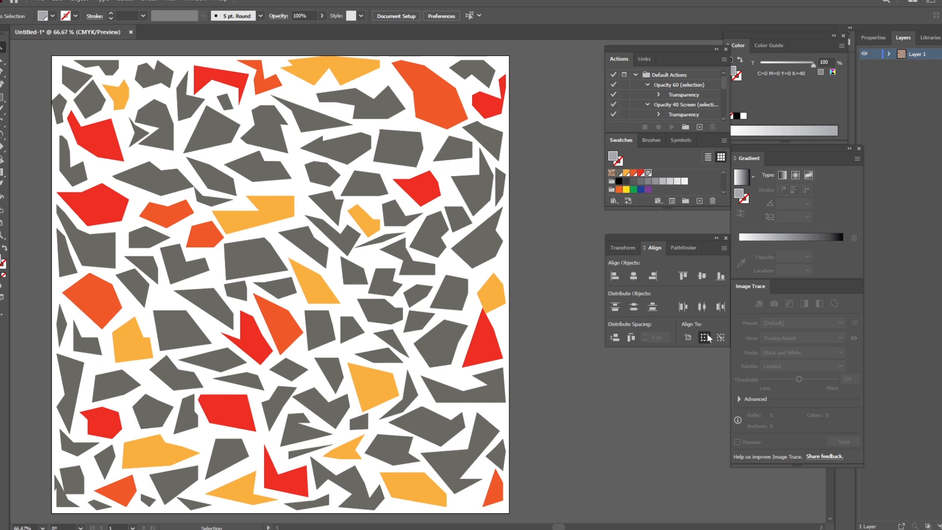
left_click(480, 16)
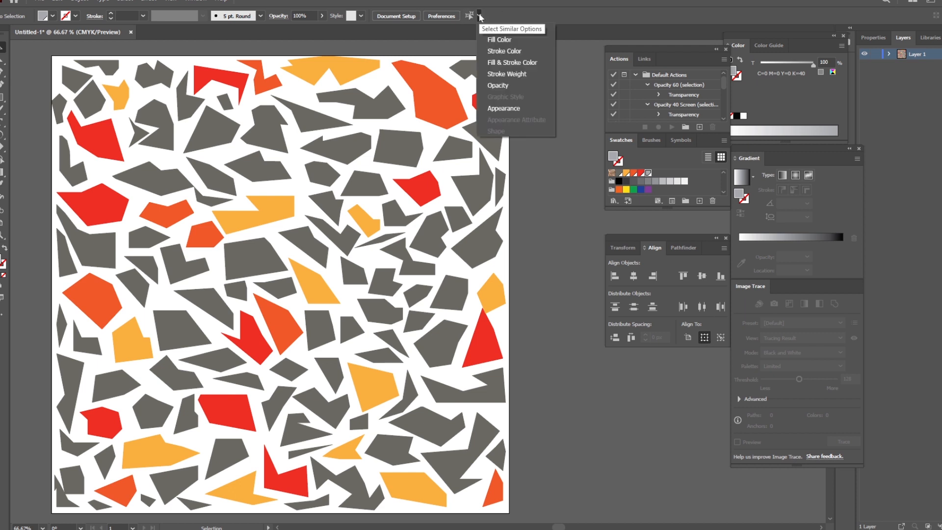
left_click(537, 38)
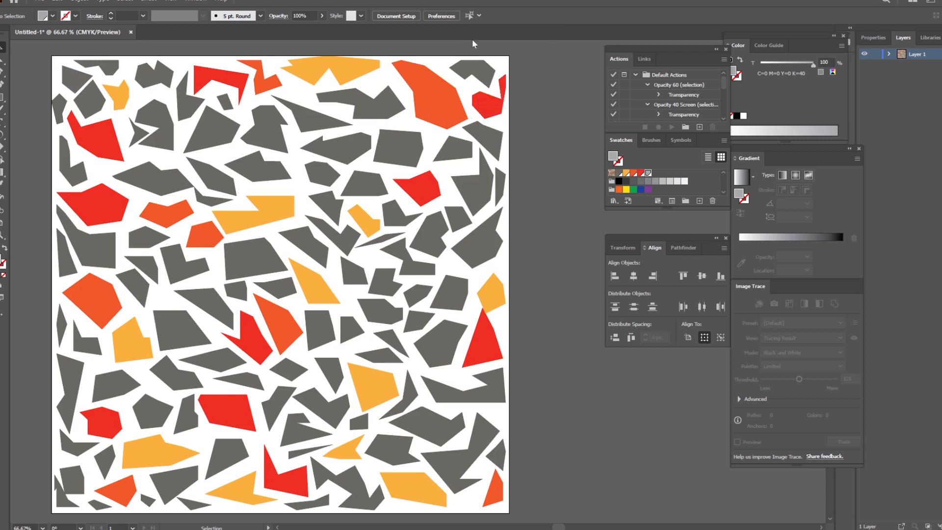
left_click(479, 17)
left_click(512, 107)
left_click(479, 16)
left_click(500, 108)
left_click(479, 17)
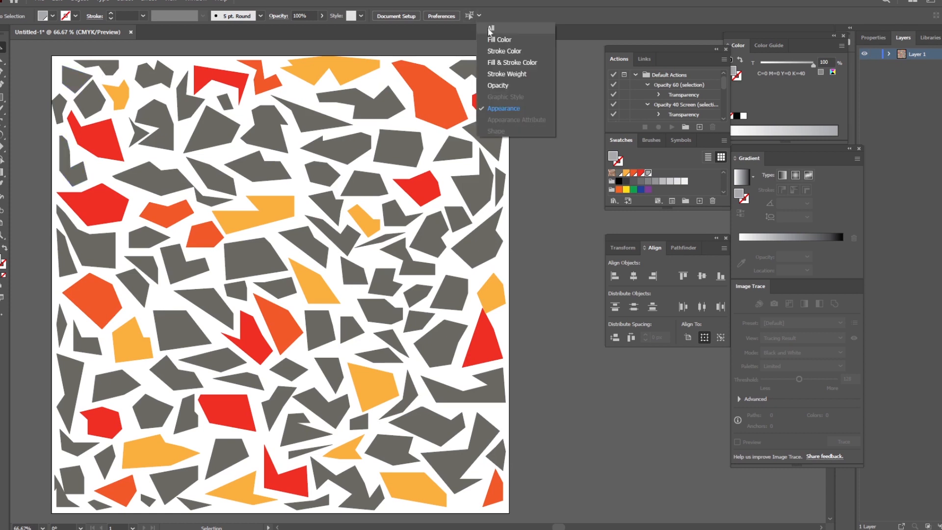
left_click(490, 29)
Step: Select six scattered dark gray polygons and fill them with the global light gray swatch (C=0 M=0 Y=0 K=40)
left_click(364, 185)
left_click(156, 123, "shift")
left_click(278, 405, "shift")
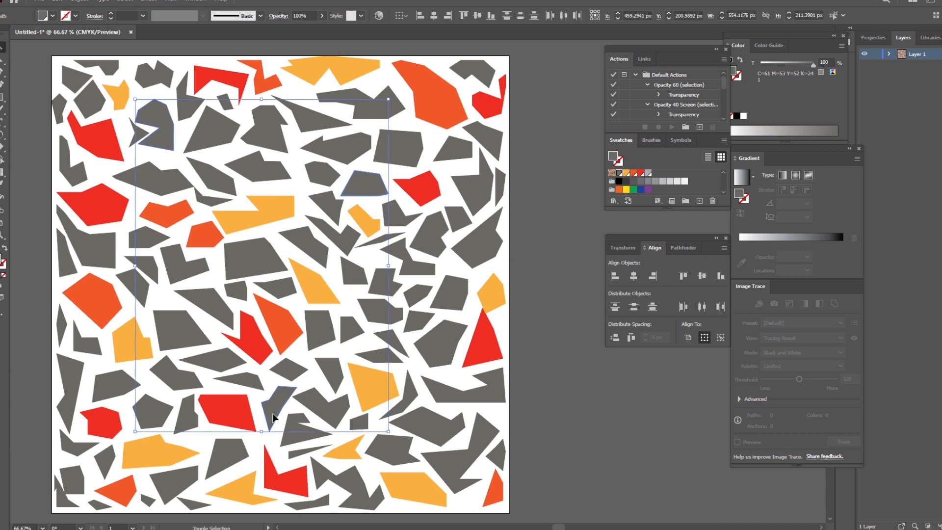
left_click(211, 303, "shift")
left_click(442, 341, "shift")
left_click(430, 236, "shift")
left_click(648, 172)
left_click(540, 219)
Step: Fill another set of dark gray polygons, mostly in the lower half plus two near the top edge, with the same light gray swatch
left_click(330, 320, "shift")
left_click(170, 434, "shift")
left_click(116, 335, "shift")
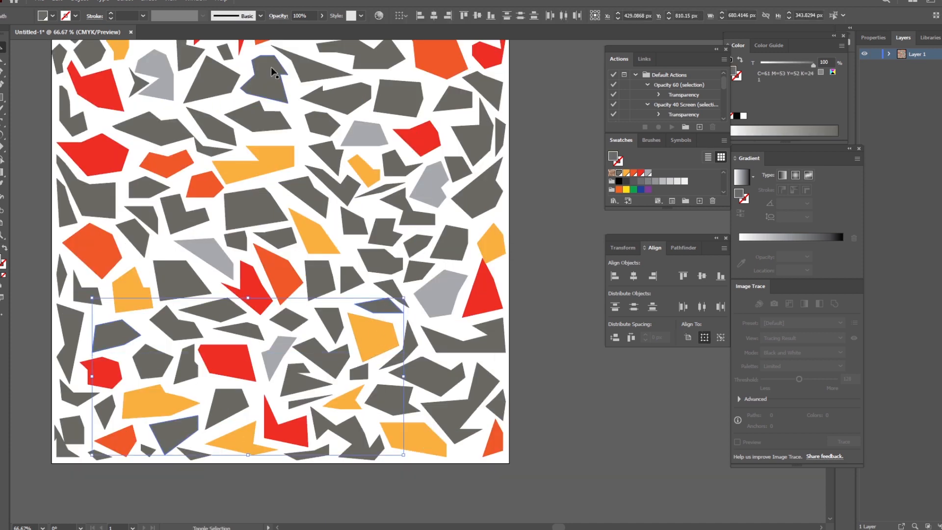
left_click(271, 73, "shift")
scroll(265, 79, "up", 4)
left_click(108, 263, "shift")
left_click(649, 173)
key("ctrl+shift+a")
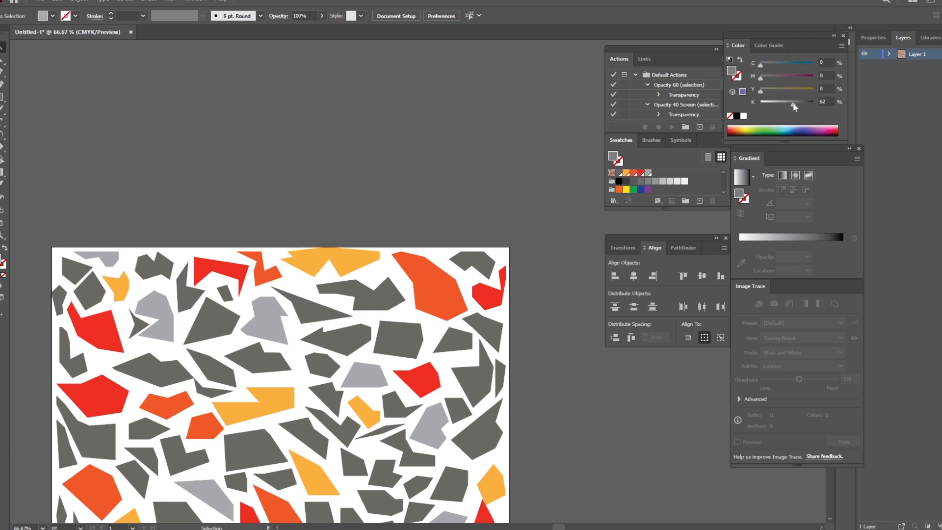
left_click(472, 264)
key("ctrl+shift+a")
Step: Simplify the paths of all polygons with the curve at 68% and the corner point angle threshold at 157°
scroll(548, 294, "down", 3)
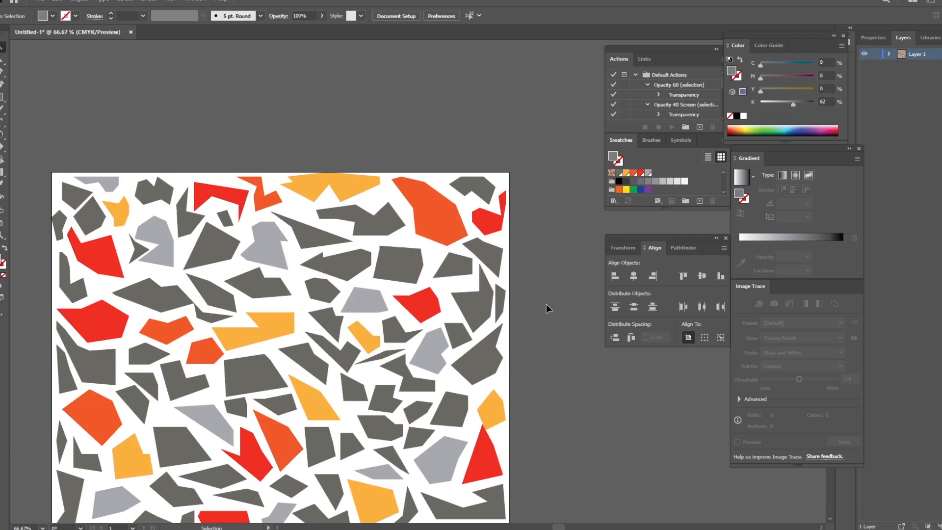
scroll(427, 266, "down", 5)
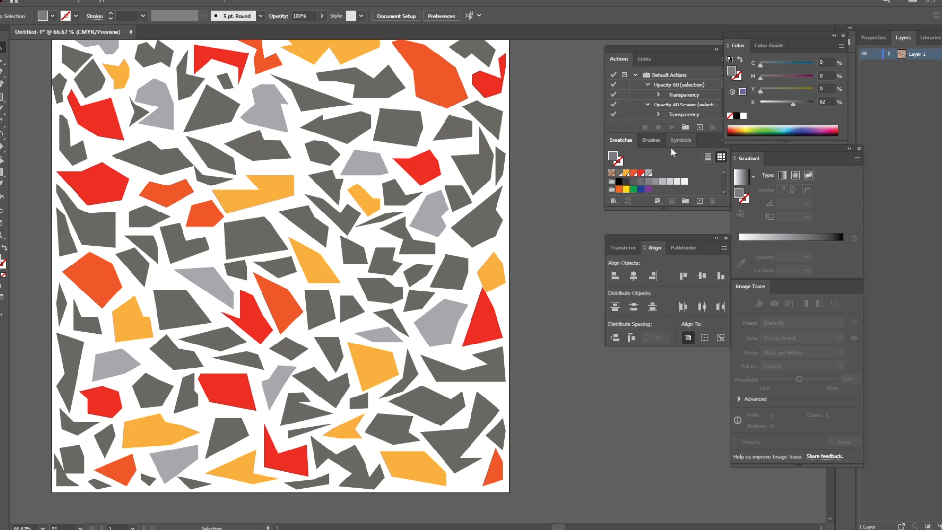
key("ctrl+a")
left_click(80, 1)
mouse_move(147, 245)
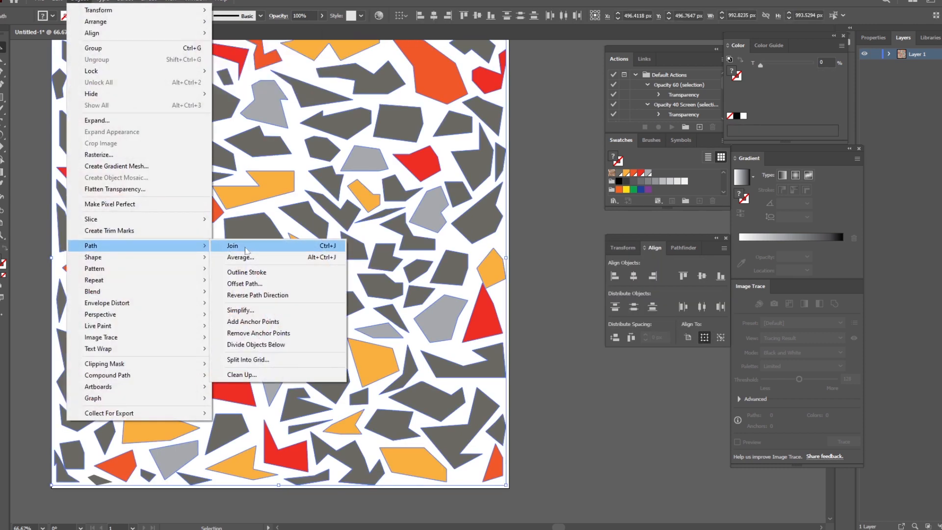
left_click(269, 310)
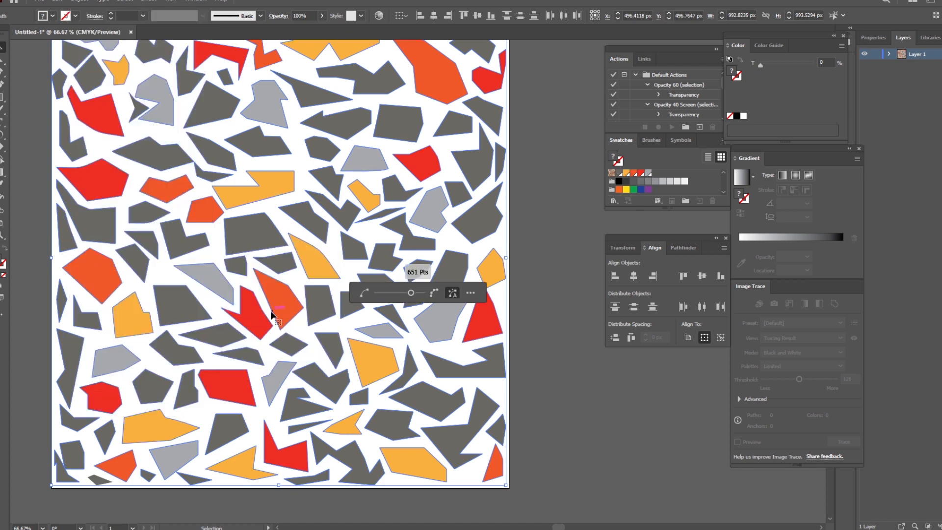
left_click(470, 293)
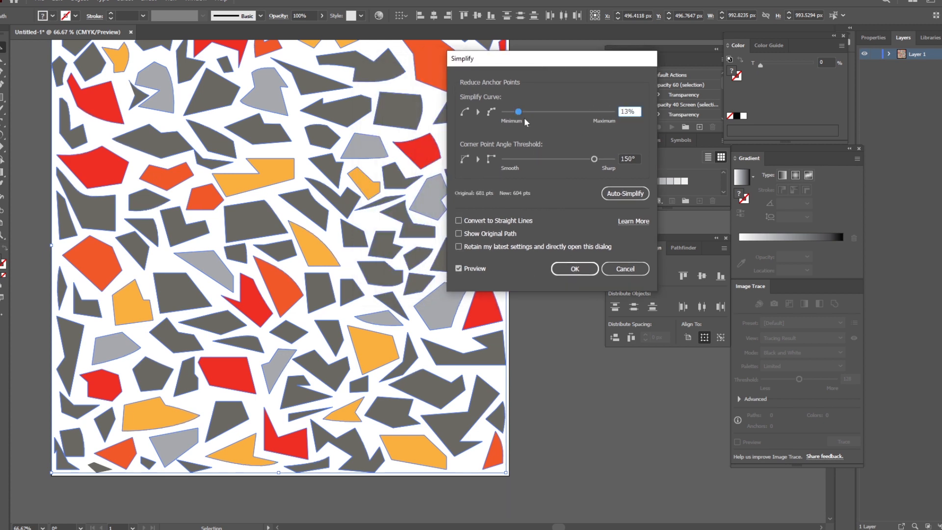
left_click_drag(524, 118, 577, 111)
left_click(465, 267)
left_click(465, 267)
left_click(465, 267)
left_click(465, 267)
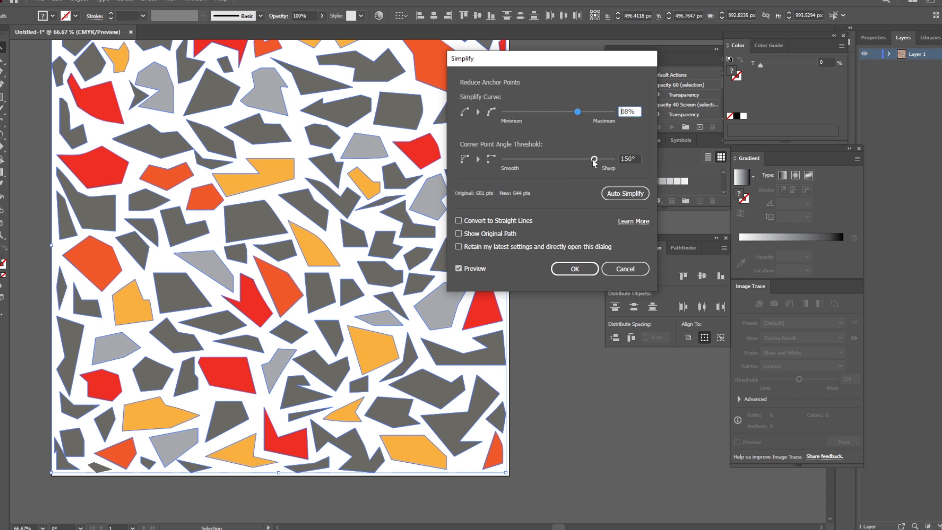
left_click(469, 269)
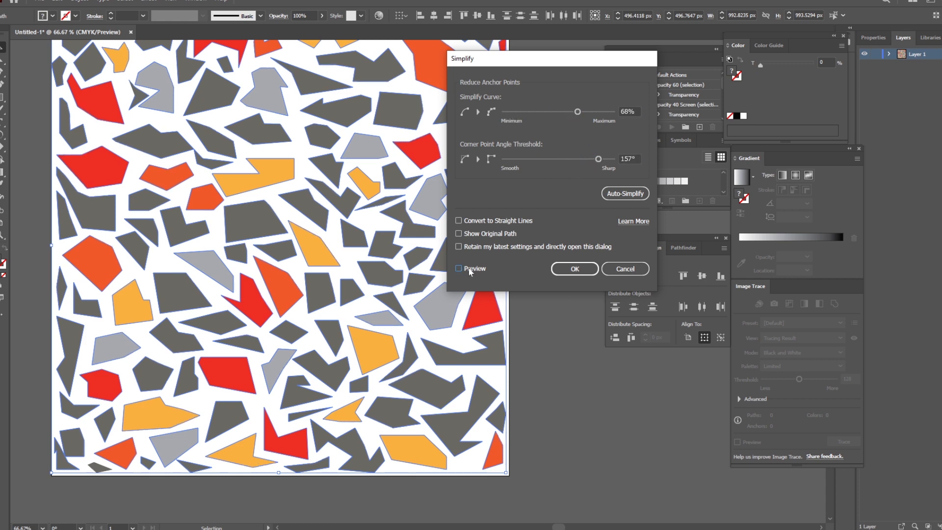
left_click(569, 269)
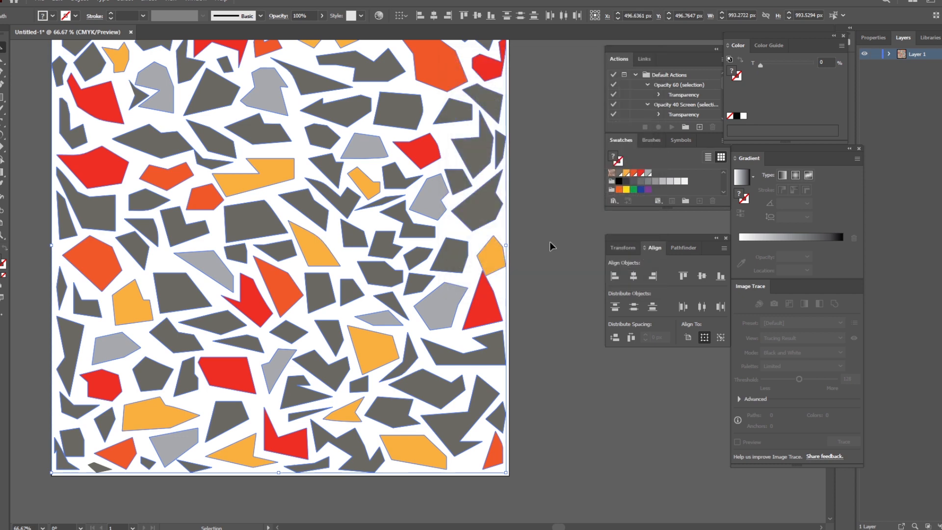
Step: Simplify all polygons again with a lower curve percentage and a lower corner point angle threshold to round their corners
scroll(549, 241, "up", 2)
mouse_move(112, 245)
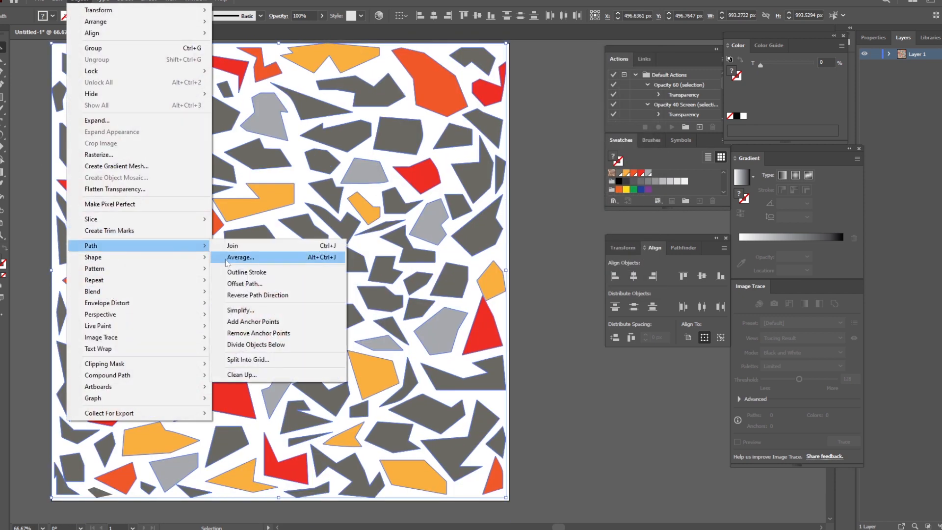
left_click(255, 309)
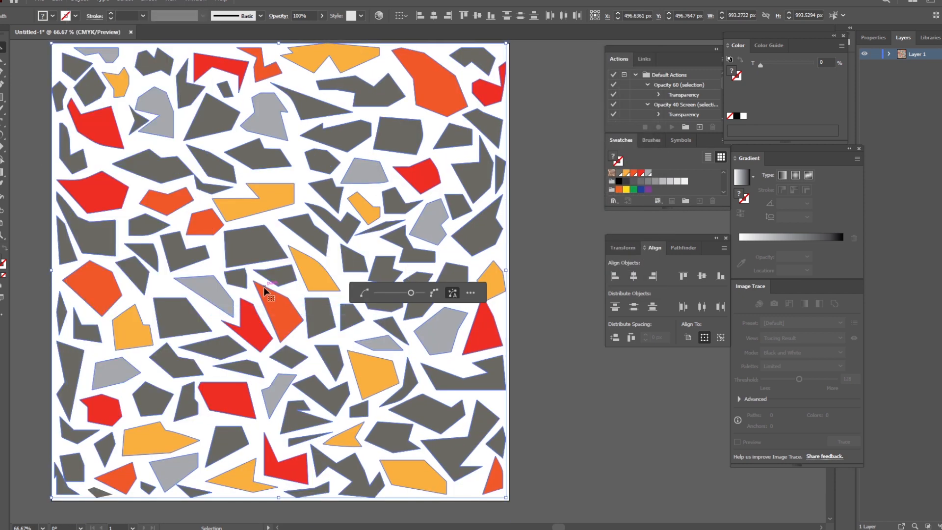
left_click(470, 293)
left_click_drag(594, 159, 572, 161)
left_click_drag(585, 112, 555, 116)
key("Return")
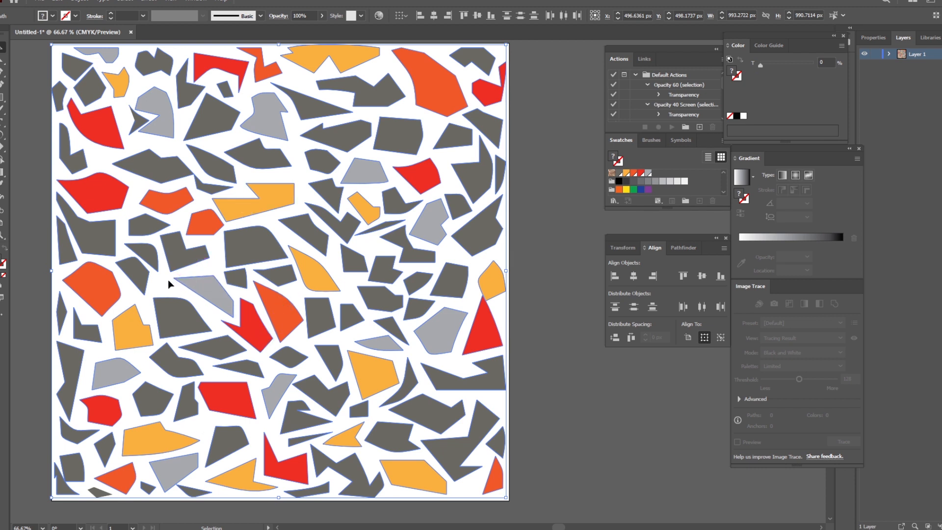
Step: Start a Transform Each on all shapes and set both the horizontal and vertical scale to 50%
left_click(79, 3)
mouse_move(142, 246)
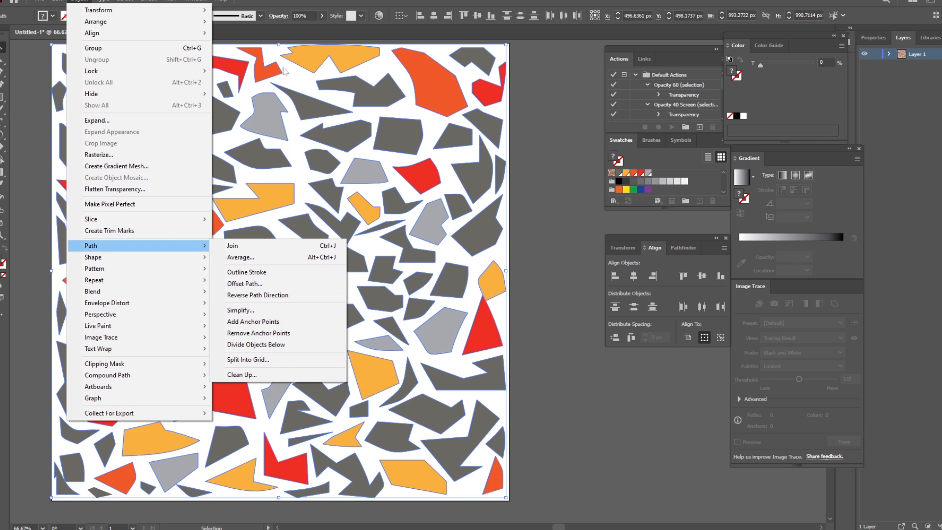
mouse_move(153, 10)
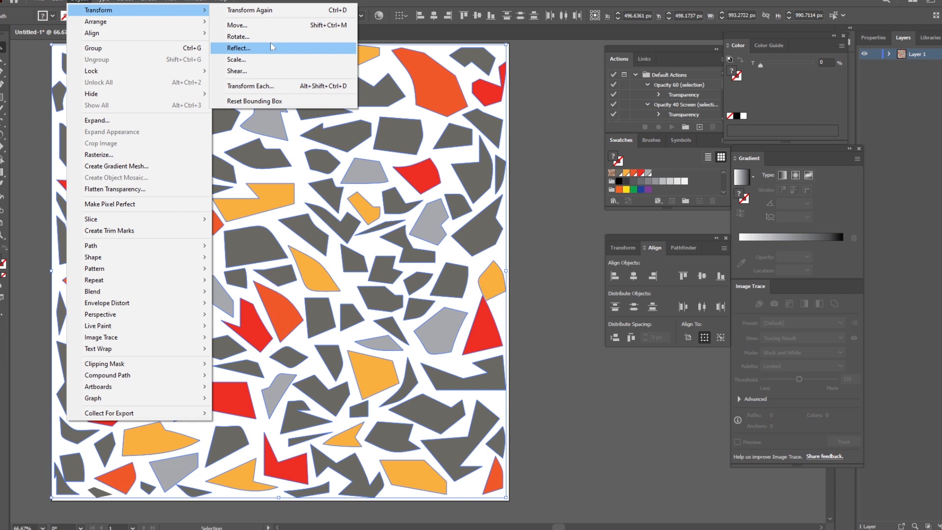
left_click(250, 86)
left_click_drag(499, 108, 649, 39)
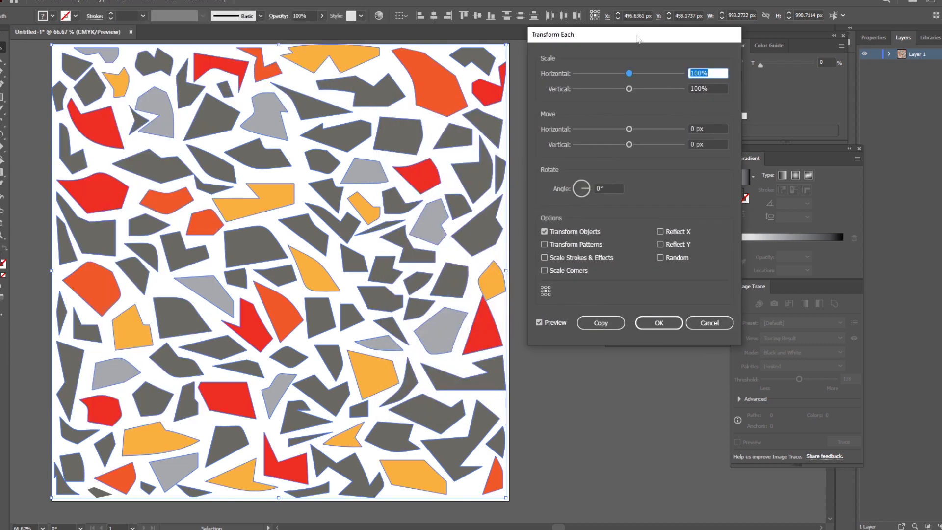
mouse_move(629, 73)
left_mouse_down()
mouse_move(637, 73)
mouse_move(613, 74)
mouse_move(648, 90)
mouse_move(595, 90)
mouse_move(625, 74)
mouse_move(613, 74)
left_mouse_up()
left_click_drag(602, 89, 610, 88)
left_click(613, 75)
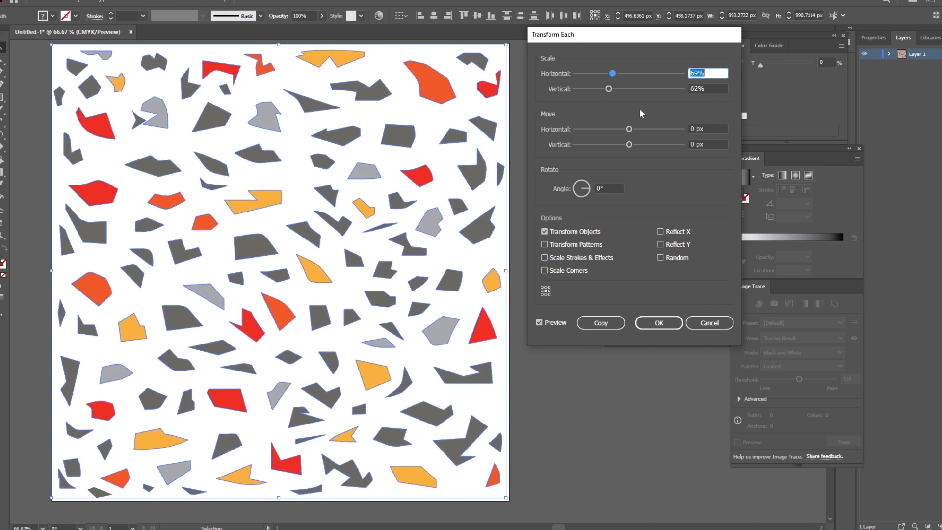
type("50")
key("Tab")
type("50")
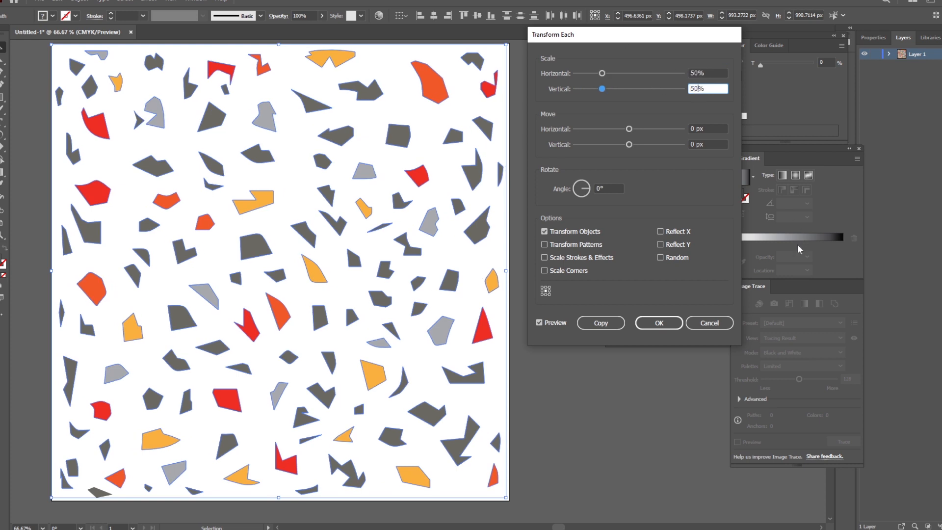
Step: Randomize the individual transformation and set its scale to 36% horizontally and 40% vertically
left_click(661, 258)
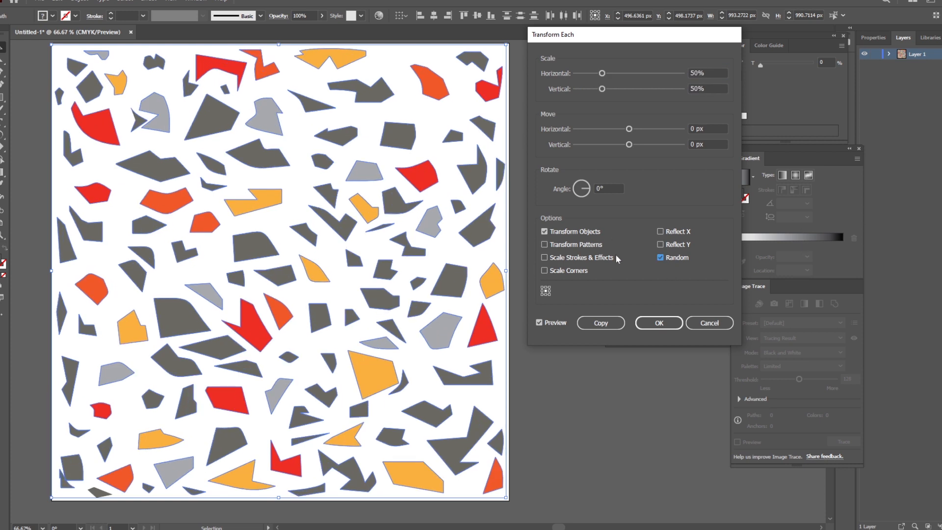
left_click_drag(602, 73, 595, 74)
left_click_drag(602, 88, 597, 89)
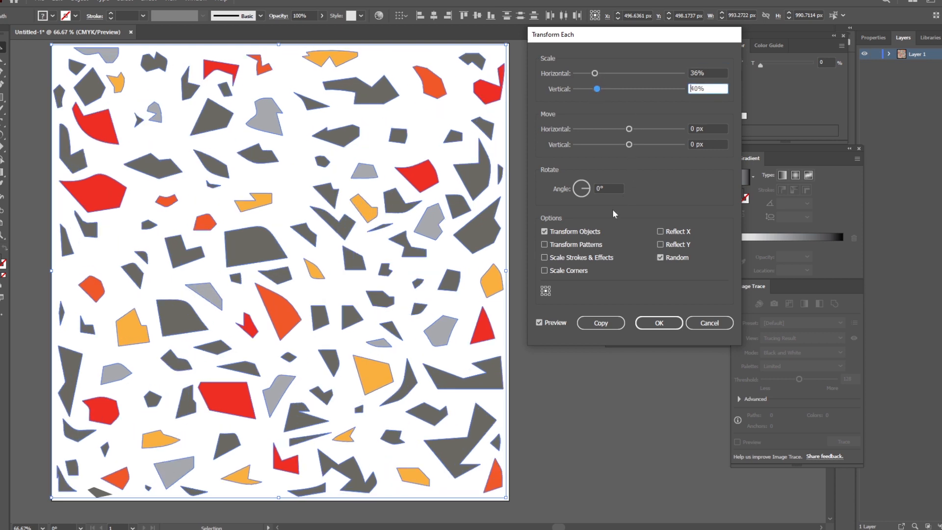
Step: Try several rotation angles, settle on 11°, and apply the randomized transformation to the shapes
left_click(578, 187)
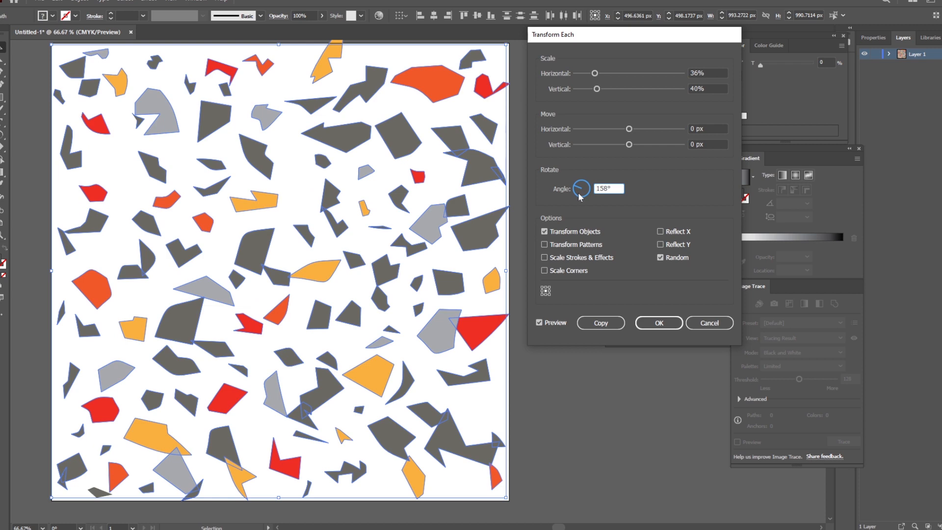
left_click_drag(579, 193, 596, 200)
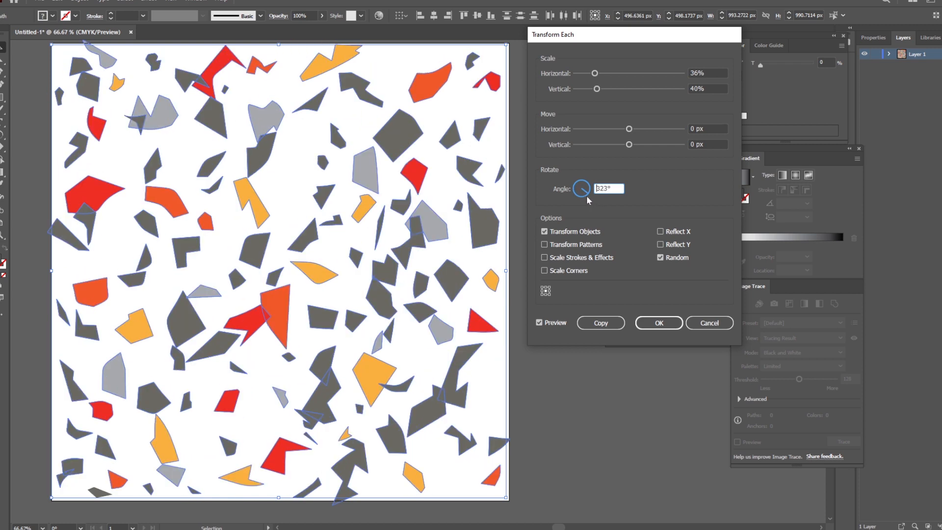
left_click(590, 188)
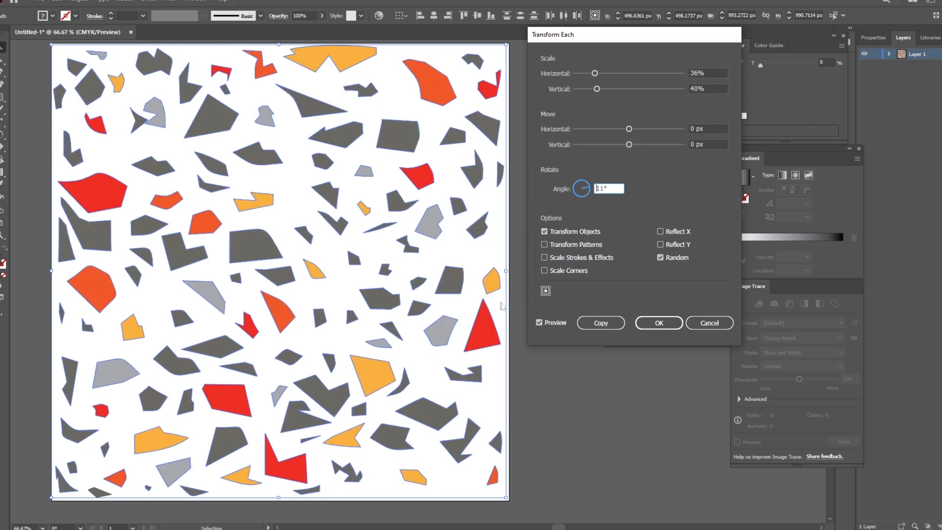
left_click(652, 320)
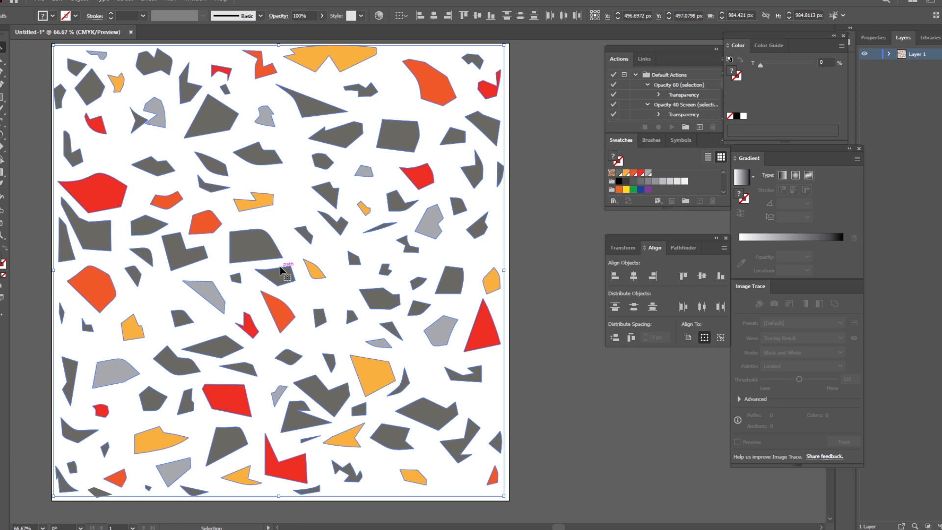
Step: Make a new pattern from all selected shapes and dismiss the notice about the swatch
left_click(74, 2)
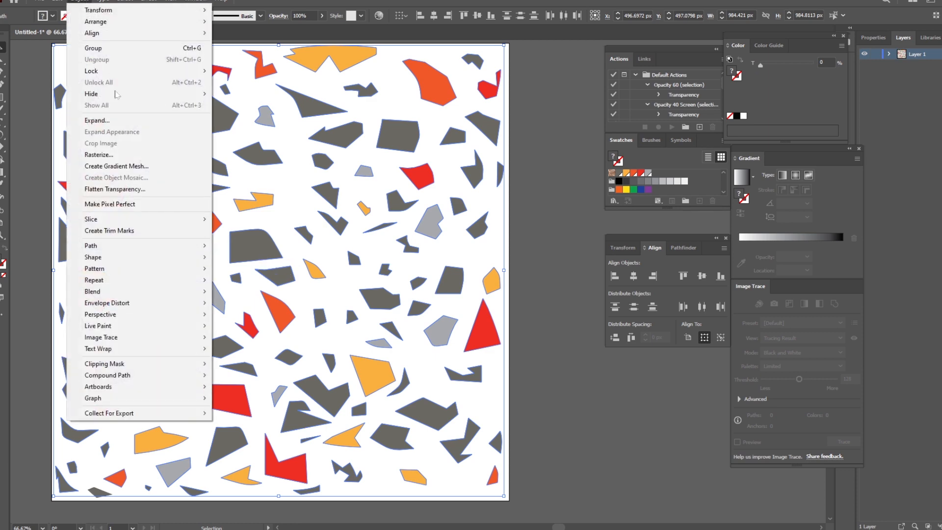
mouse_move(109, 271)
left_click(235, 269)
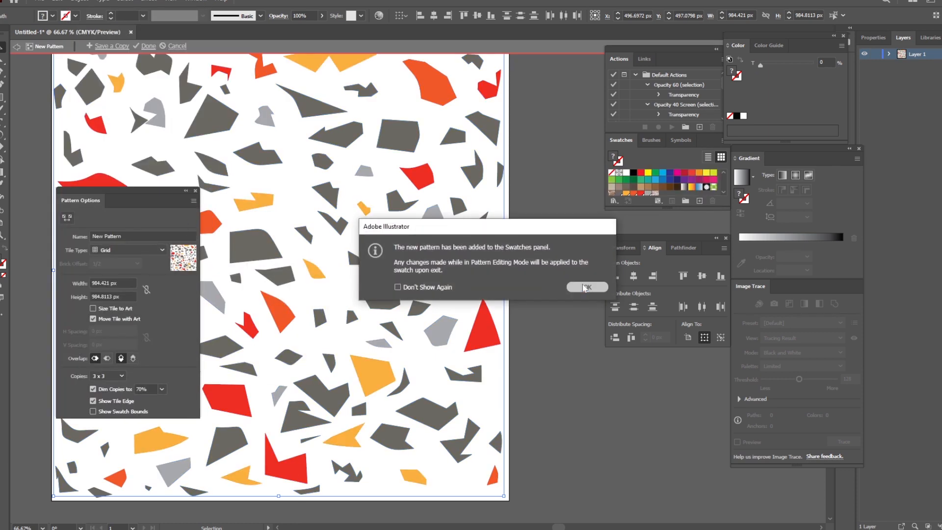
key("Return")
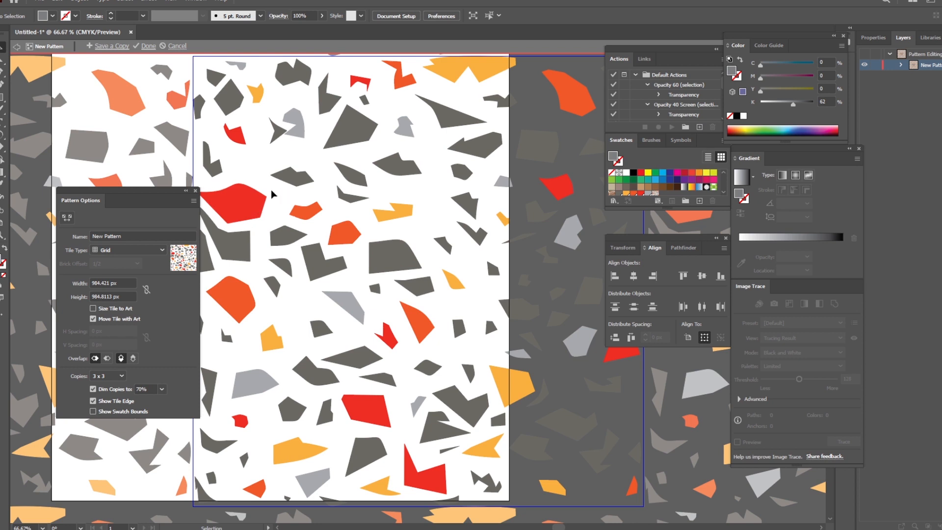
Step: Move the pattern options aside and examine how the tile repeats around the artboard and where its new swatch sits
left_click_drag(130, 194, 446, 153)
scroll(189, 269, "down", 3)
left_click(251, 298)
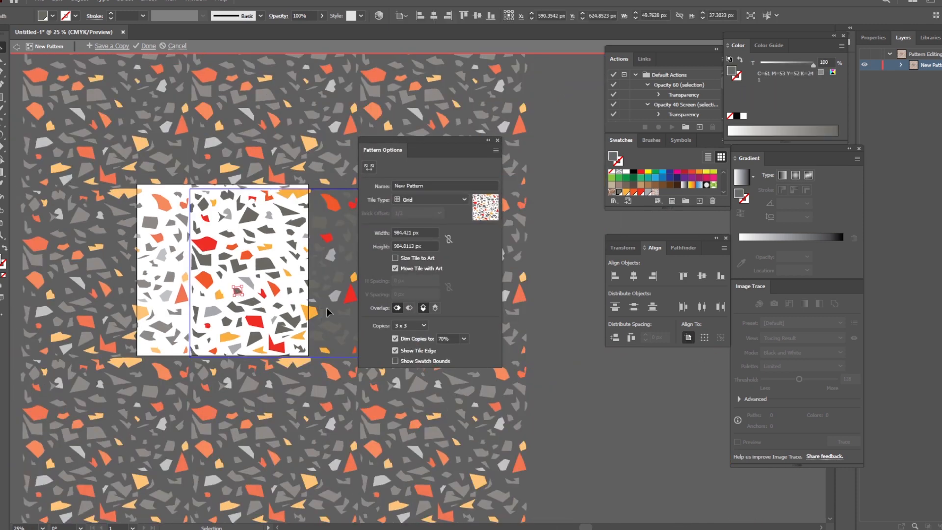
left_click(555, 359)
scroll(658, 192, "down", 3)
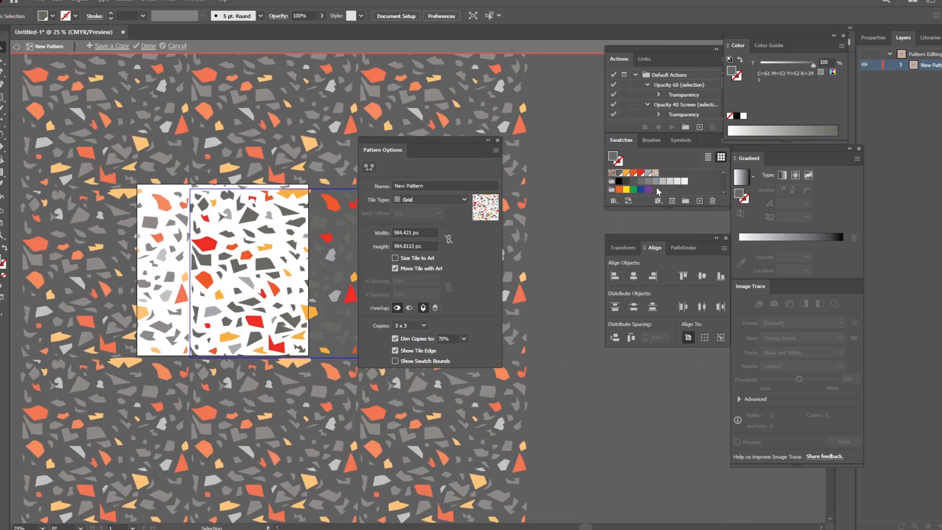
Step: Set the pattern tile's width and height to 1000 px
left_click_drag(439, 140, 403, 110)
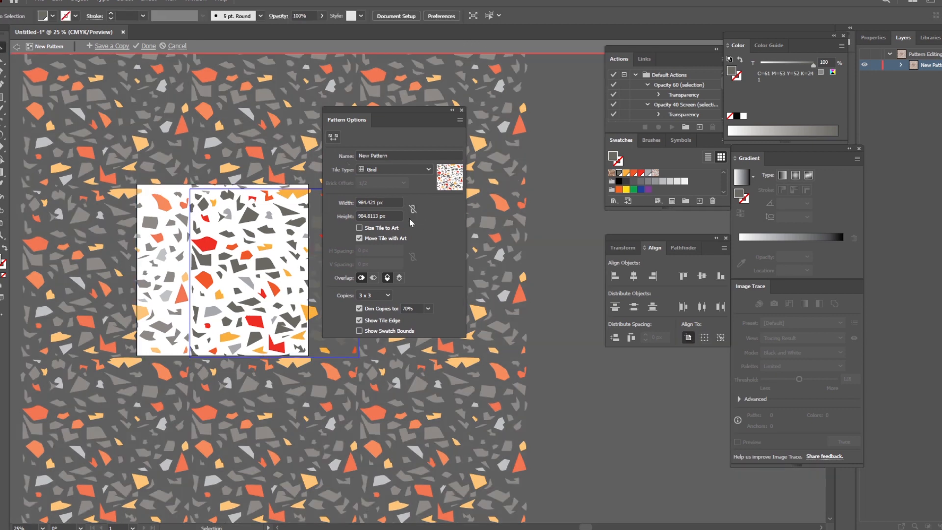
double_click(366, 202)
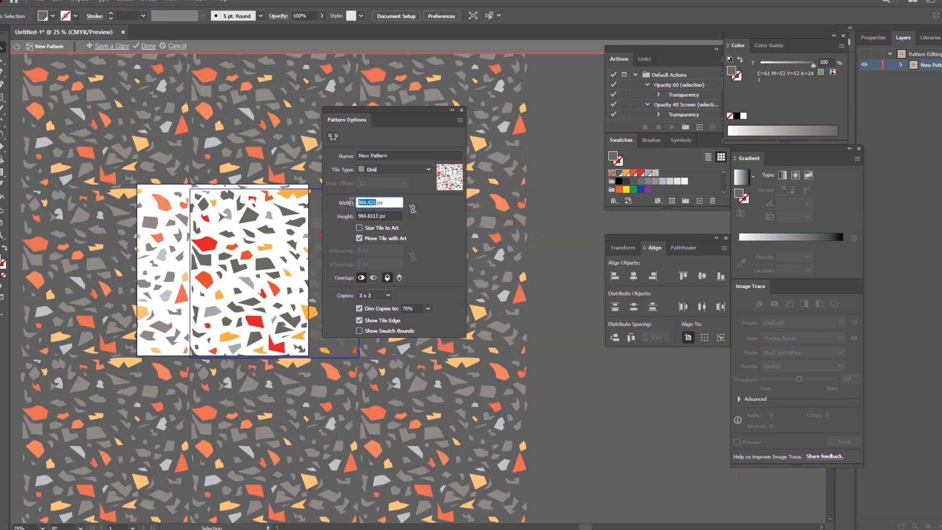
type("1000")
key("Tab")
type("1000px")
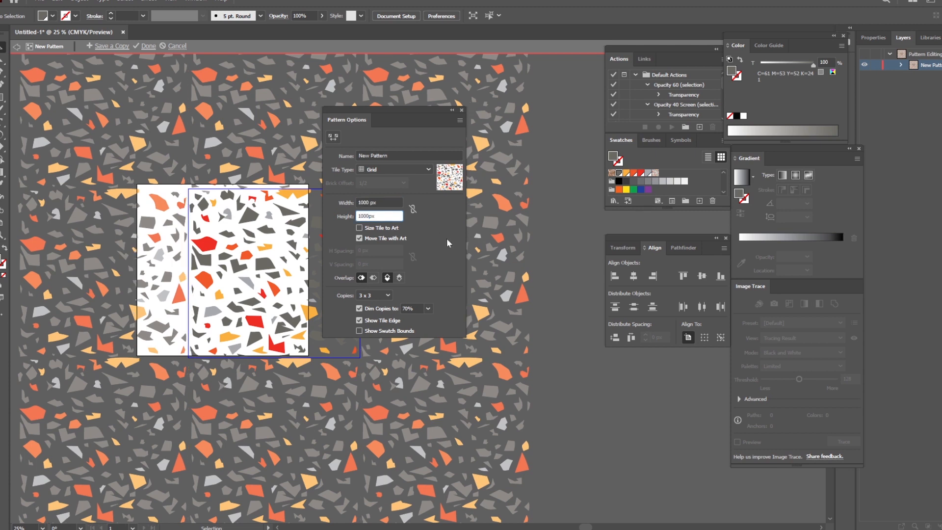
key("Return")
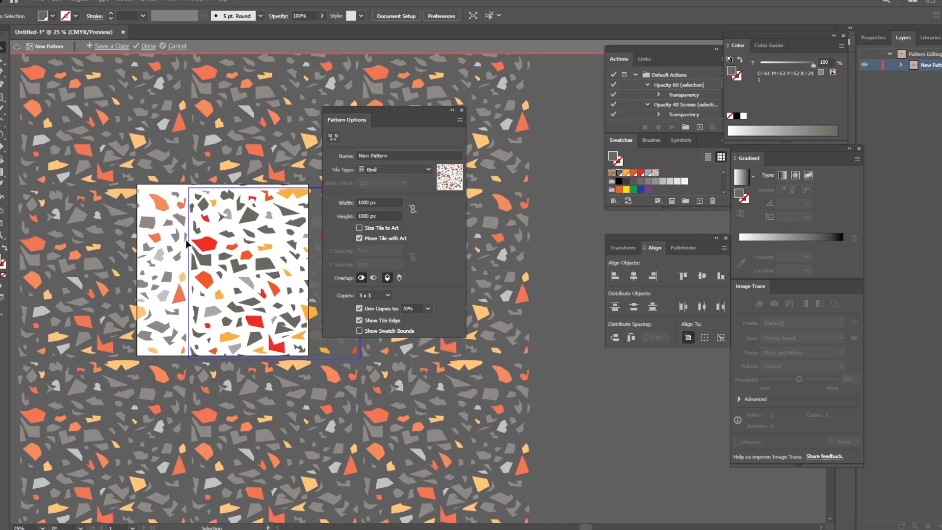
Step: Undo the last tile height change and finish editing the pattern
left_click(204, 243)
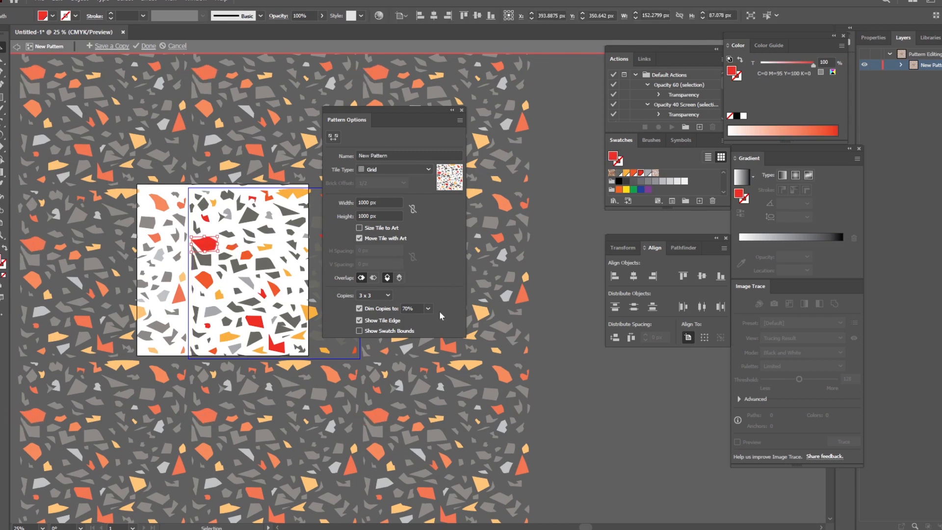
left_click_drag(394, 108, 530, 217)
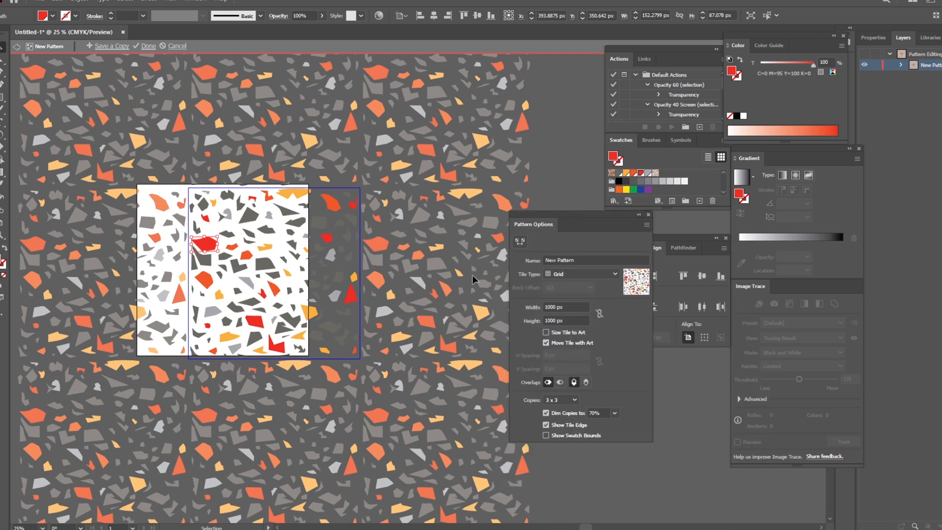
left_click(315, 206)
left_click(299, 193)
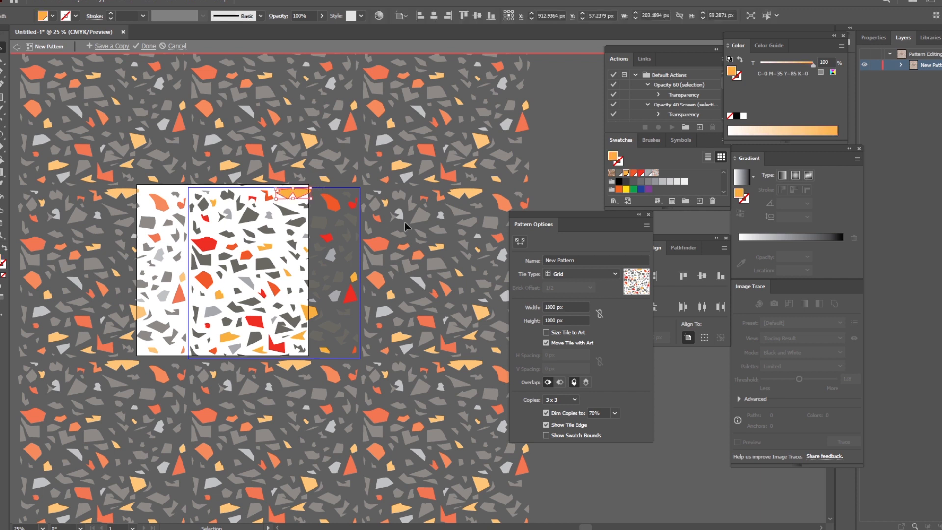
left_click(398, 176)
key("ctrl+z")
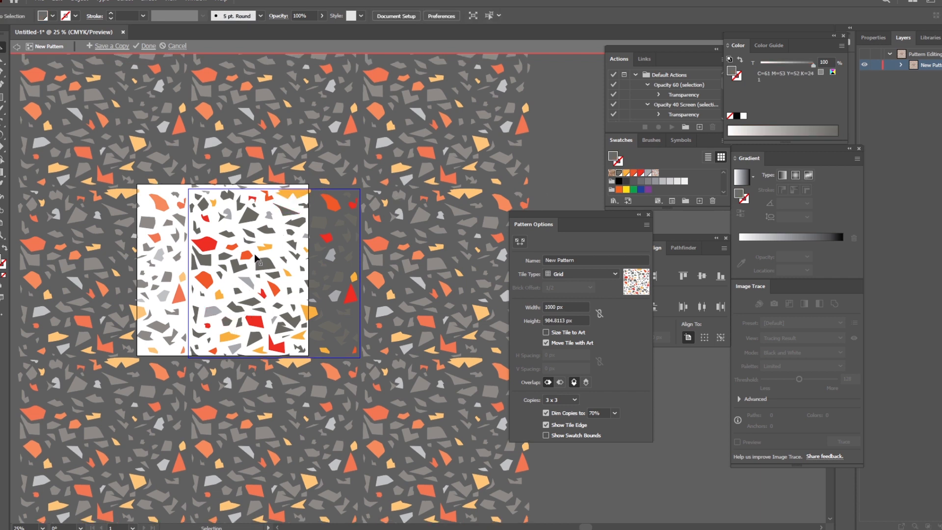
left_click(648, 215)
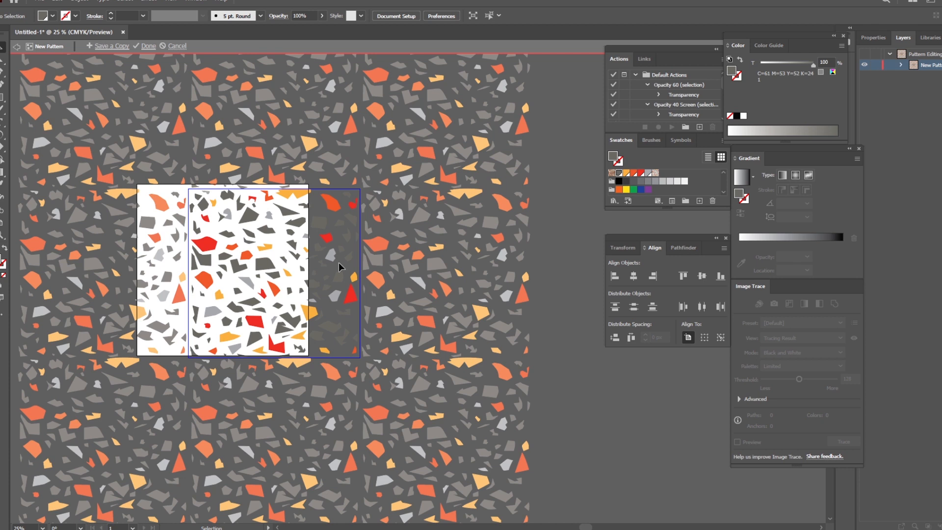
left_click(148, 45)
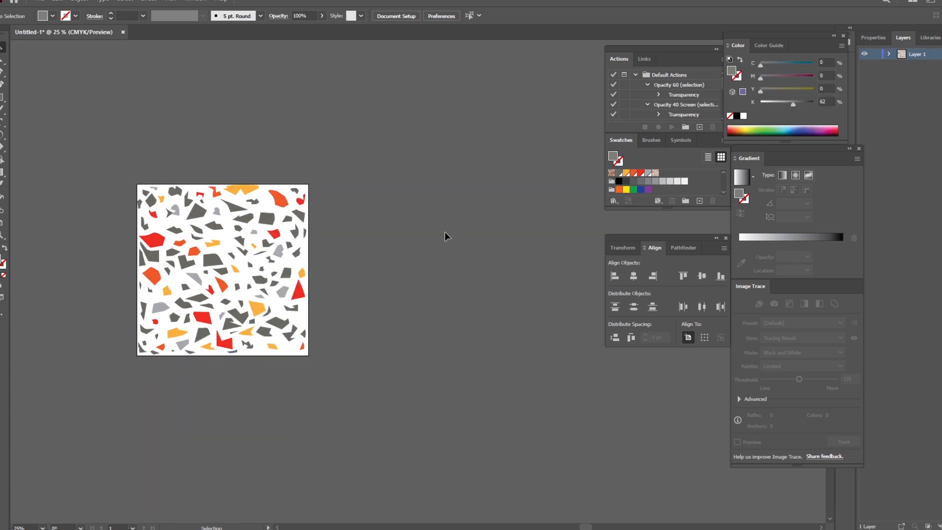
Step: Draw a rectangle about 849 × 683 px to the upper right of the artboard and fill it with the new pattern swatch
left_click(2, 96)
left_click_drag(334, 125, 480, 243)
left_click(656, 173)
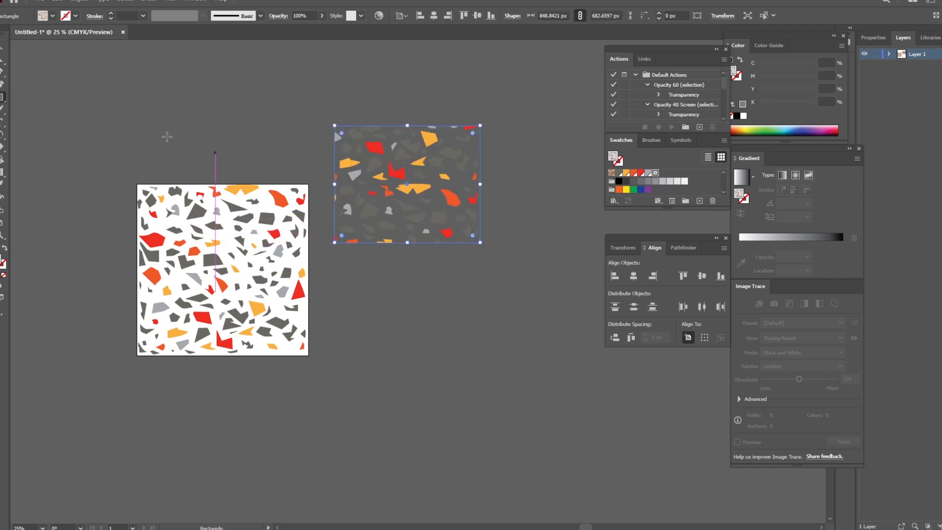
key("v")
left_click(380, 109)
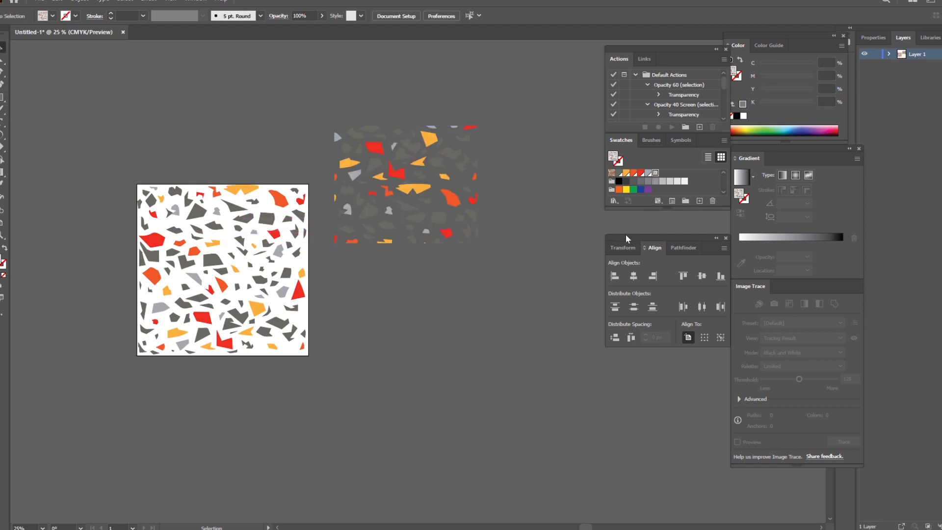
Step: Draw a rectangle about 606 × 309 px above the artboard and fill it with the new pattern swatch
left_click(3, 97)
left_click_drag(92, 81, 195, 134)
left_click(613, 173)
left_click(655, 173)
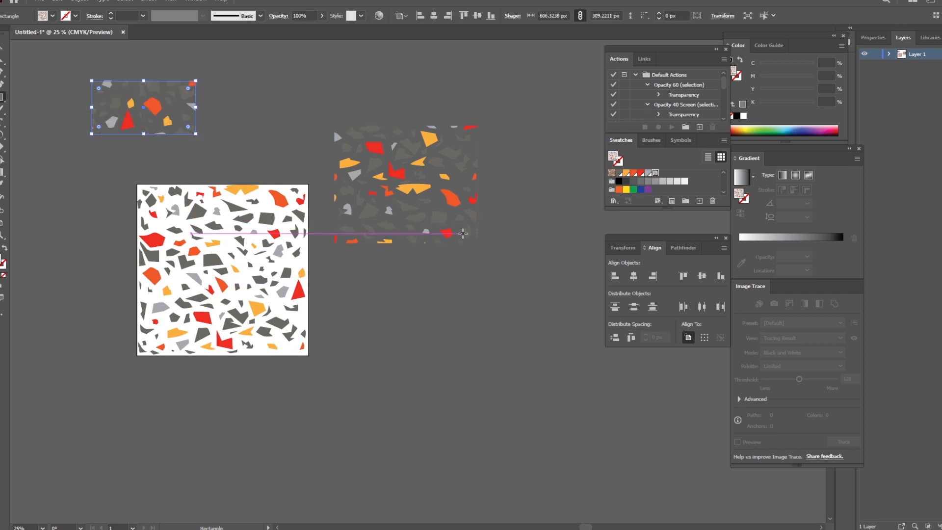
Step: Draw two larger pattern-filled rectangles, one to the lower right of the artboard and one about 1270 × 888 px below it
scroll(463, 233, "down", 1)
left_click_drag(393, 256, 570, 446)
left_click_drag(104, 355, 322, 507)
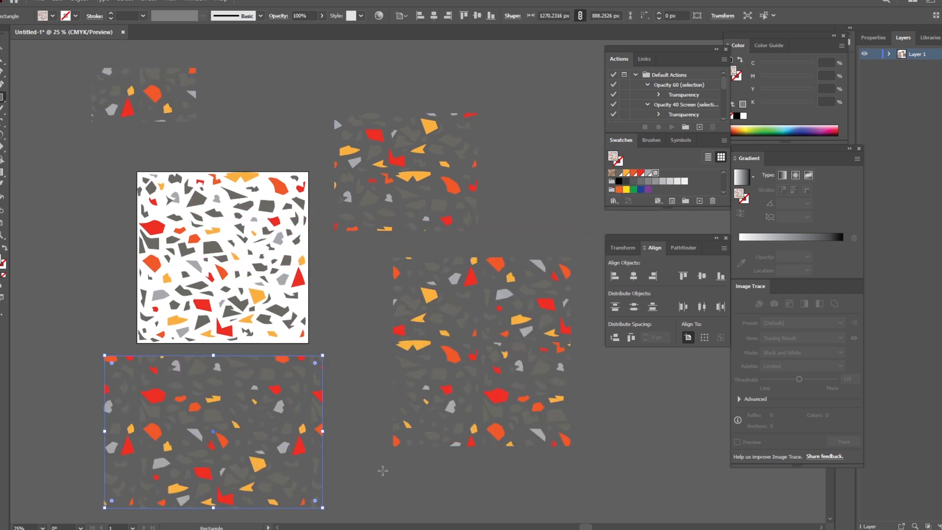
scroll(383, 470, "down", 2)
key("v")
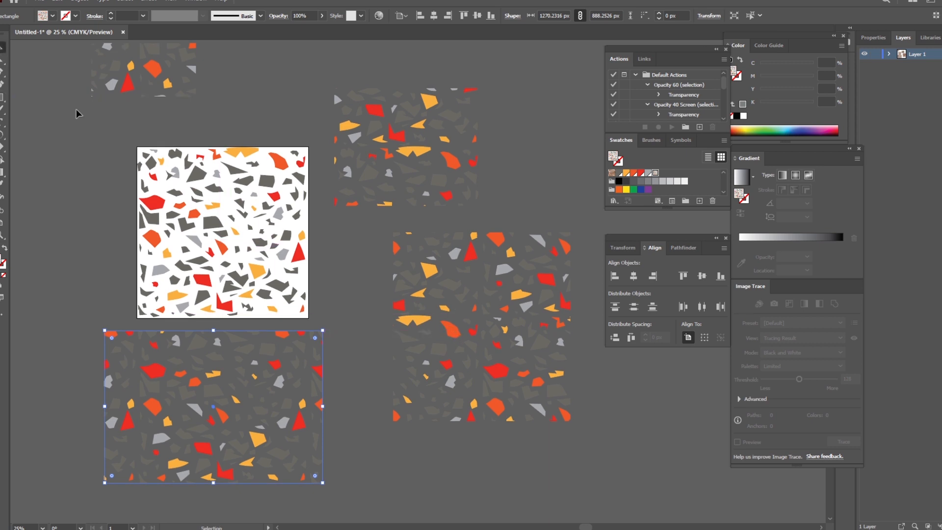
Step: Draw a rectangle covering the whole artboard and fill it with the new pattern swatch
left_click(78, 113)
left_click(269, 246)
left_click_drag(317, 254, 216, 197)
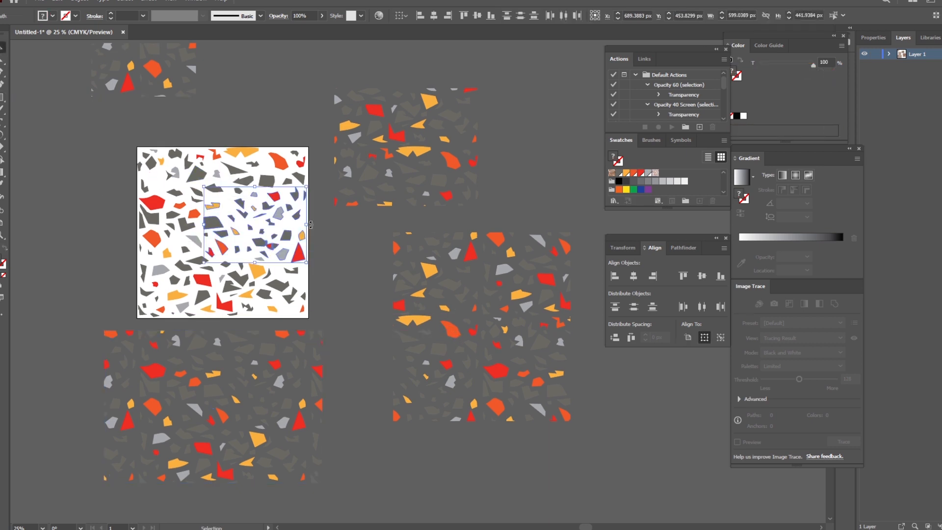
left_click(61, 174)
key("m")
left_click_drag(138, 147, 308, 318)
left_click(656, 173)
Step: Delete the test rectangles around the artboard, keeping the one that covers it
left_click(2, 48)
left_click(164, 71)
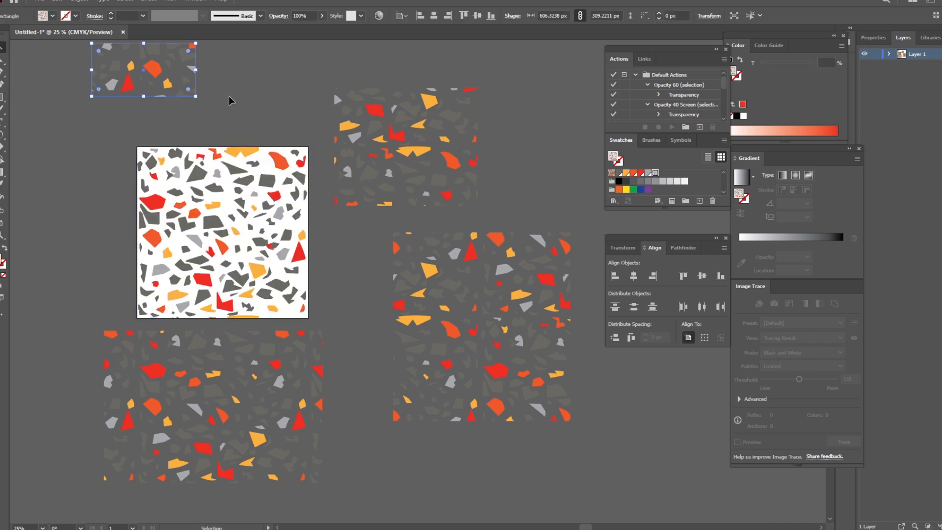
key("Delete")
left_click_drag(316, 66, 564, 339)
key("Delete")
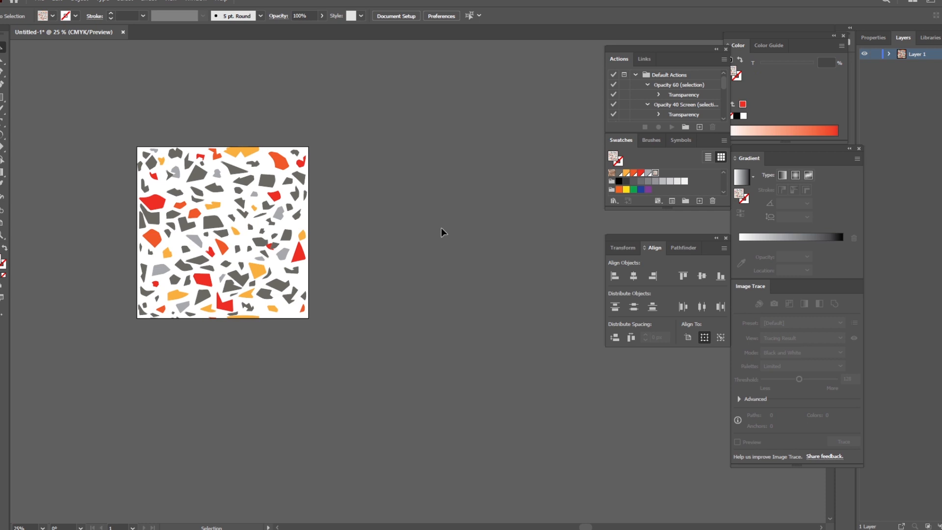
Step: Resize the artboard to 2500 px wide and 3000 px high
right_click(477, 192)
key("Escape")
left_click(2, 222)
left_click(39, 2)
left_click(74, 255)
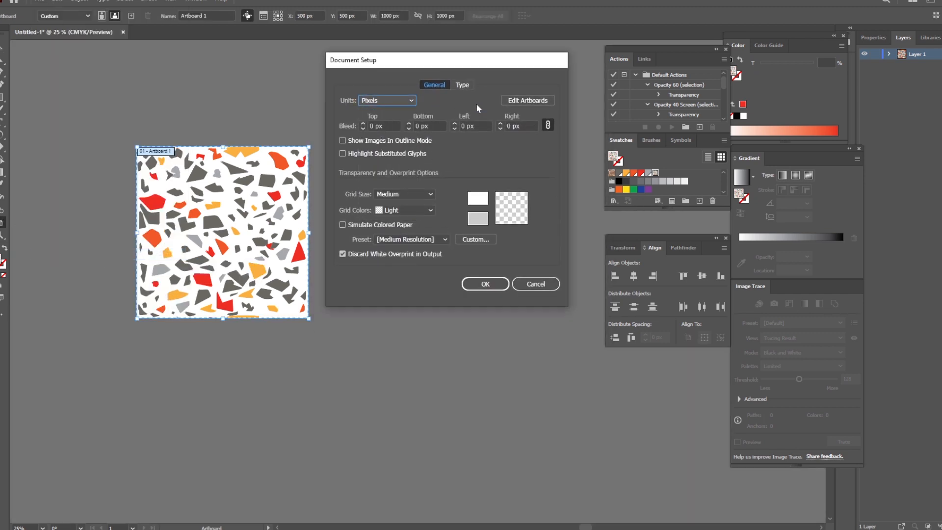
left_click(534, 101)
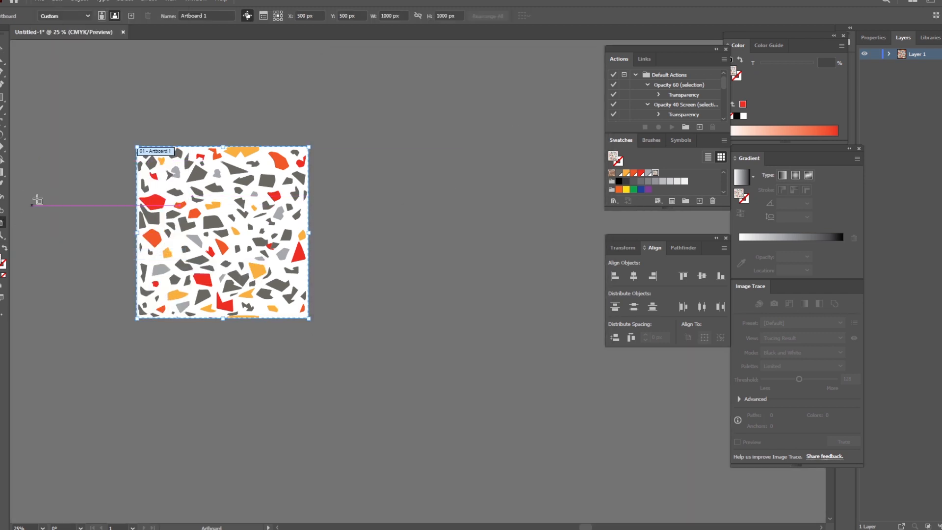
double_click(387, 15)
type("2500")
key("Tab")
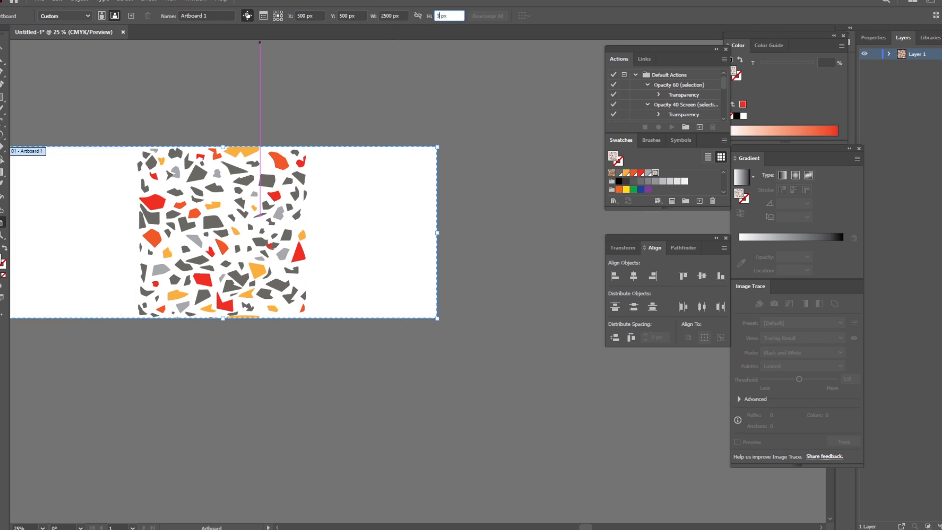
type("3000 px")
key("Return")
Step: Enlarge the pattern-filled rectangle to 1750 × 1750 px, extending it to the artboard's left edge
scroll(210, 159, "up", 4)
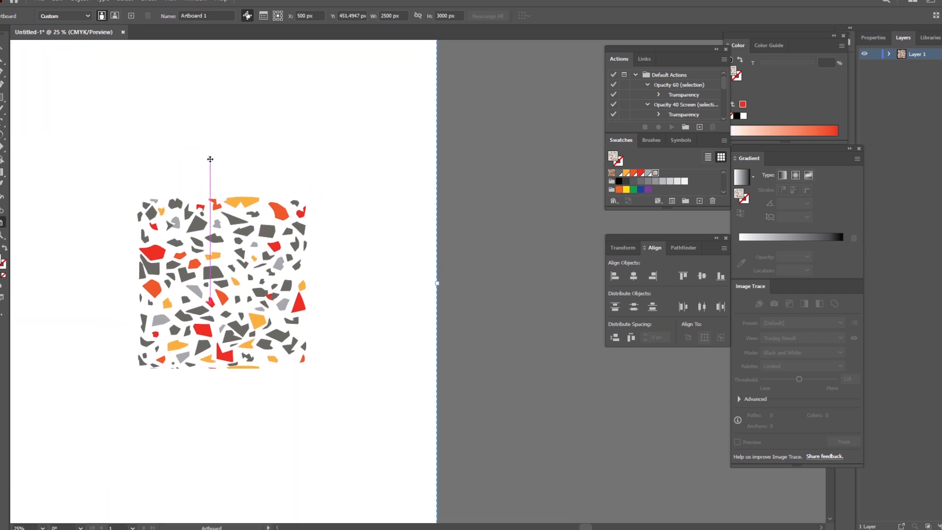
scroll(371, 302, "left", 9)
key("v")
left_click(371, 302)
left_click_drag(299, 214, 170, 66)
scroll(477, 335, "down", 8)
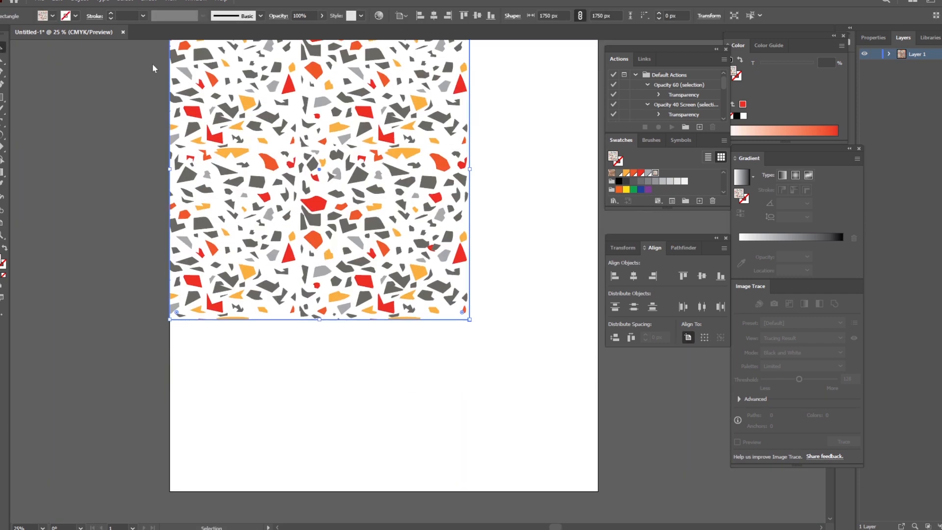
Step: Set the artboard's width to 3000 px
left_click(2, 225)
double_click(390, 16)
type("3000")
key("Return")
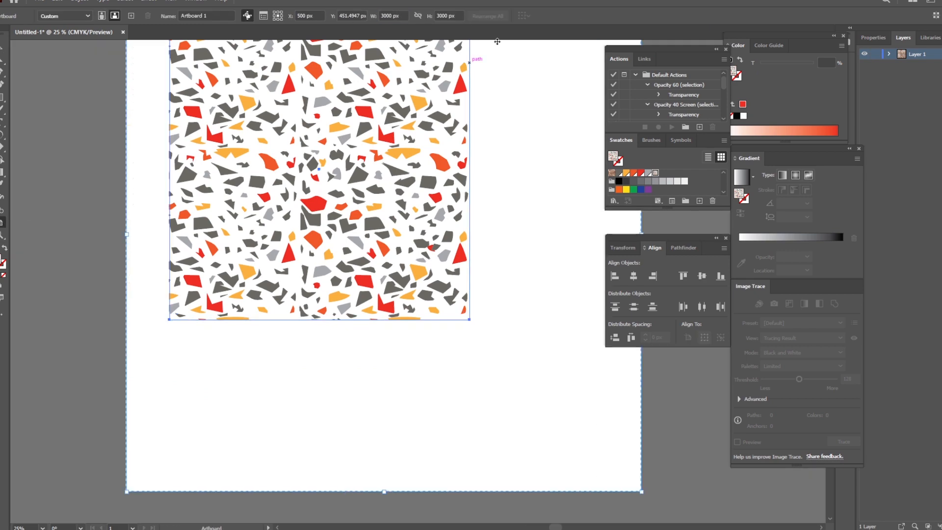
Step: Stretch the patterned rectangle from opposite corners to about 3001 × 3001 px so that it covers the whole artboard
scroll(171, 181, "up", 3)
key("v")
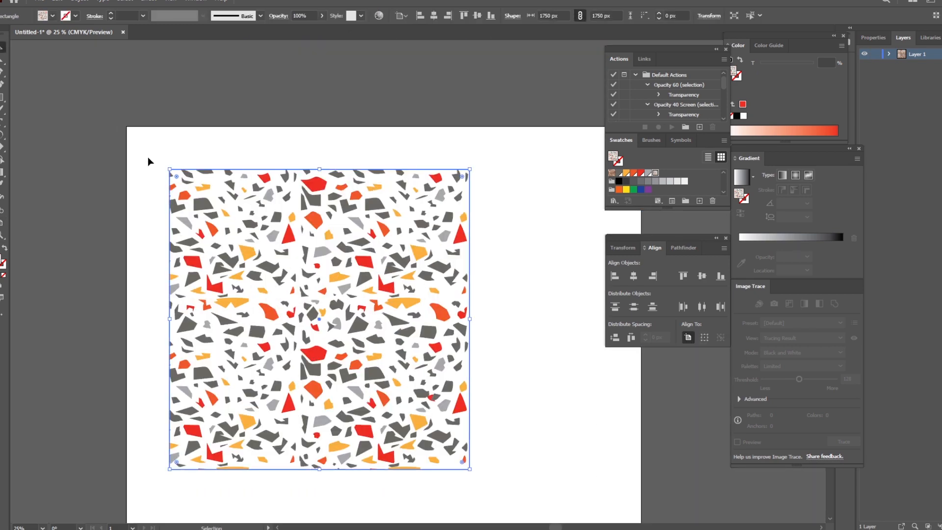
left_click_drag(169, 169, 126, 127)
scroll(523, 360, "down", 5)
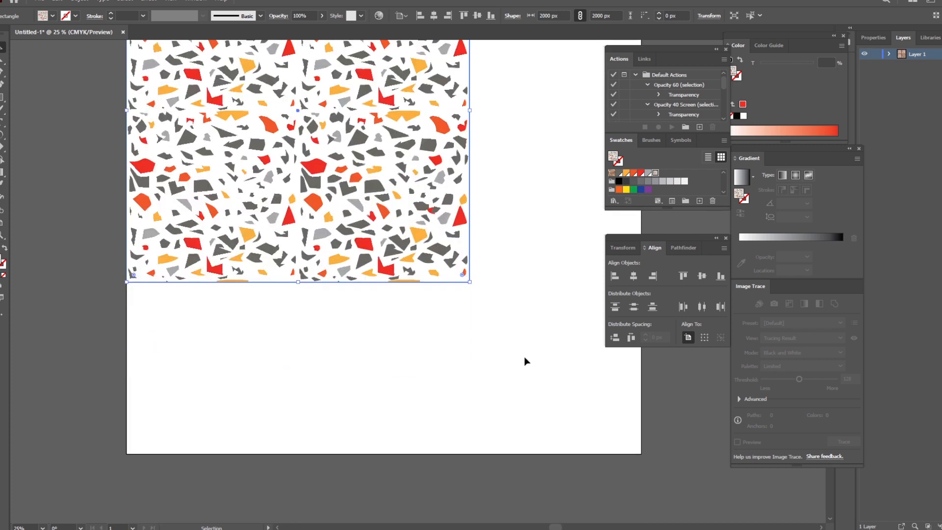
left_click_drag(471, 234, 641, 404)
scroll(652, 424, "down", 3)
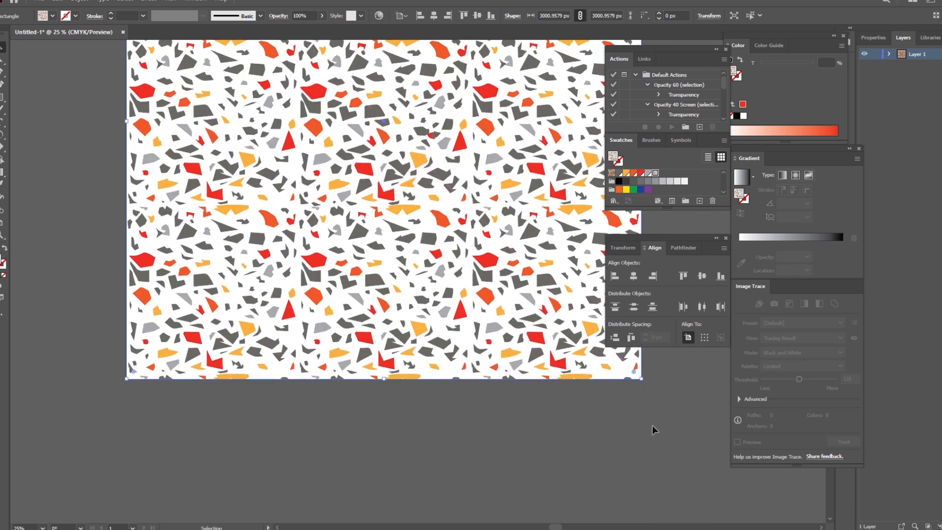
Step: Run the "fill save as & exprot" action to save and export the finished pattern
left_click(520, 400)
scroll(520, 399, "up", 3)
scroll(520, 400, "down", 3)
scroll(520, 400, "up", 1)
left_click_drag(520, 400, 366, 366)
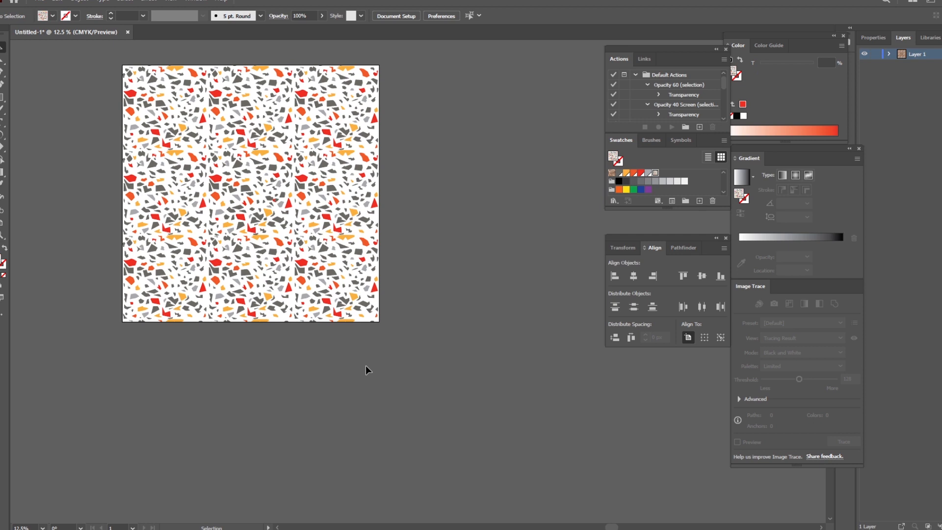
scroll(689, 109, "down", 5)
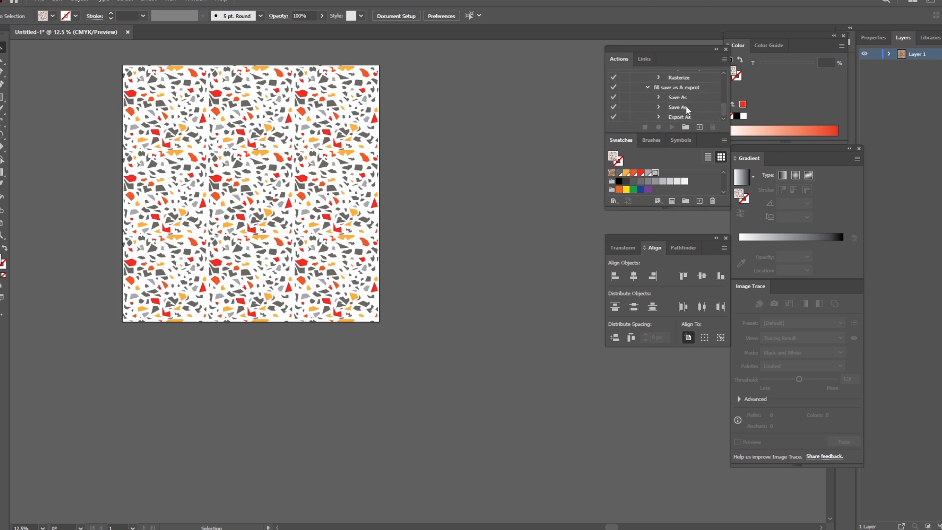
left_click(672, 127)
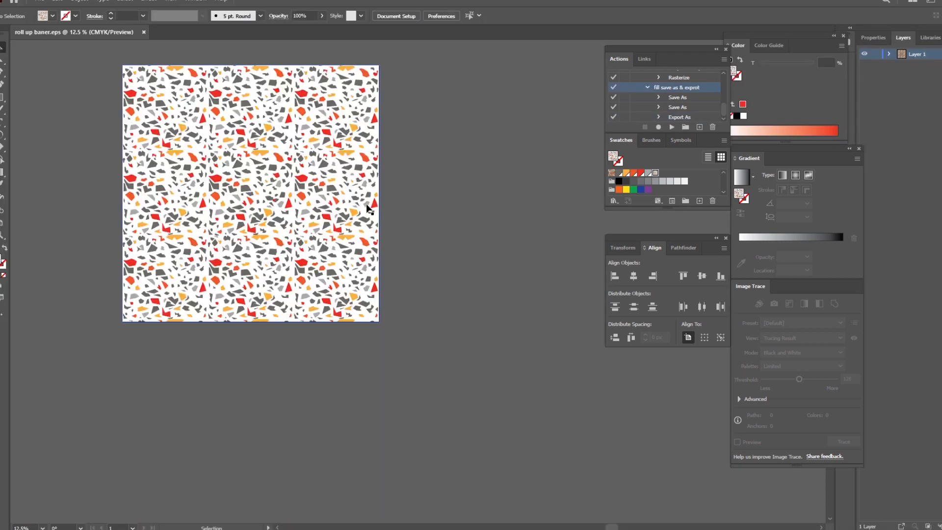
left_click_drag(318, 188, 412, 246)
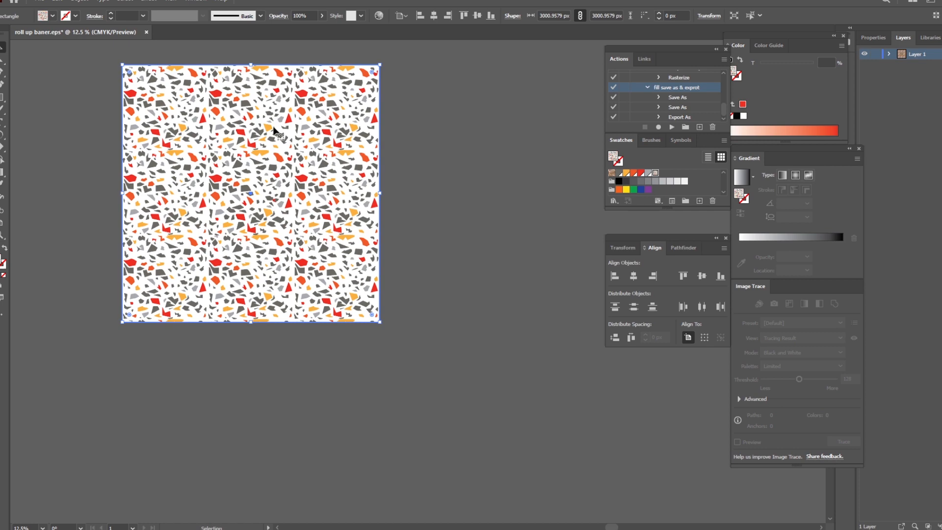
left_click_drag(276, 131, 368, 161)
left_click(573, 190)
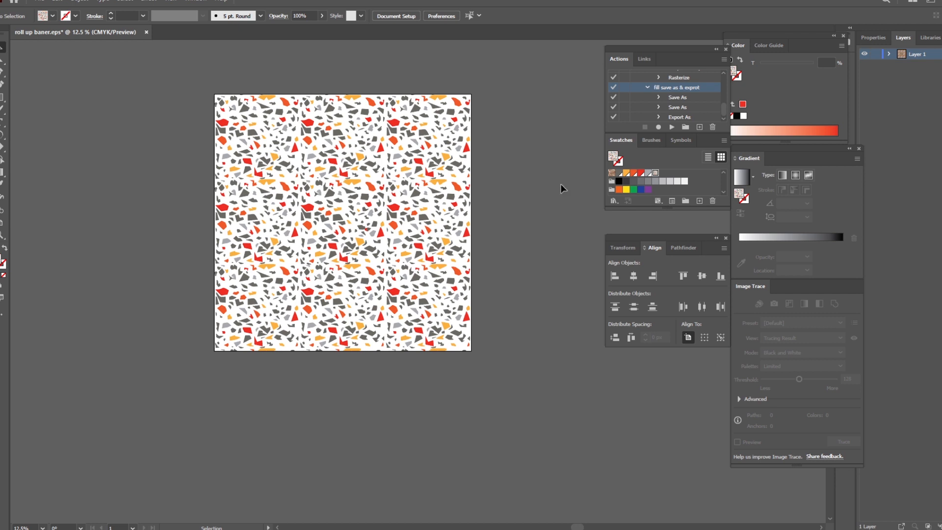
key("m")
left_click_drag(214, 93, 472, 352)
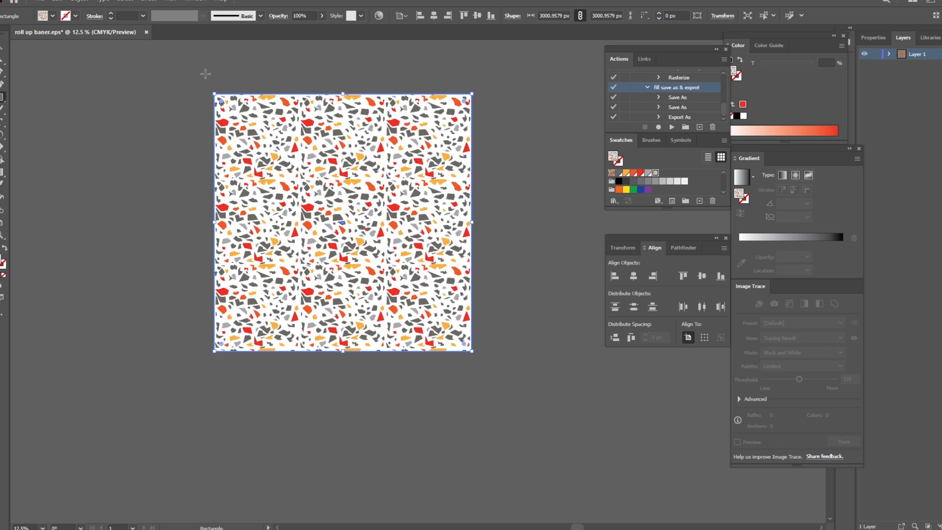
left_click_drag(141, 82, 274, 142)
key("Delete")
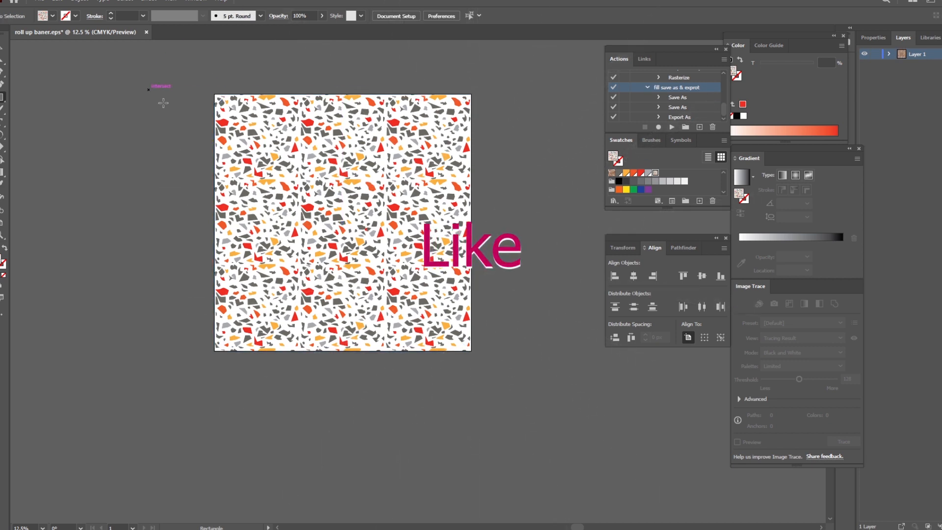